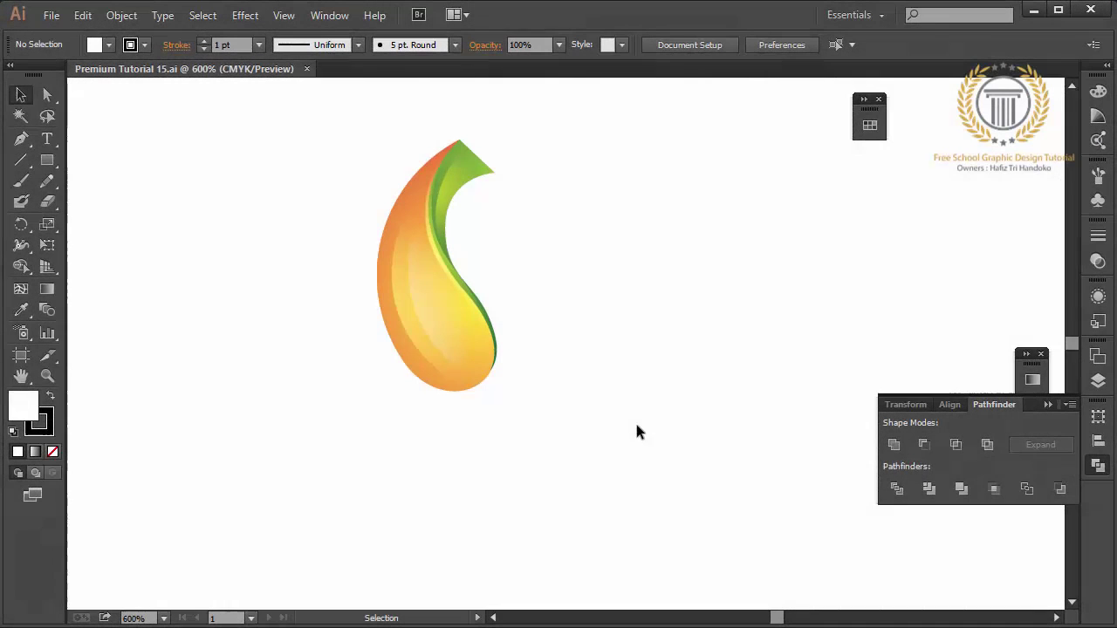
# Select the orange-and-green flame group and nudge it two steps left with the arrow keys.
pyautogui.moveTo(591, 593)
pyautogui.mouseDown()
pyautogui.moveTo(297, 218)
pyautogui.moveTo(309, 216)
pyautogui.mouseUp()
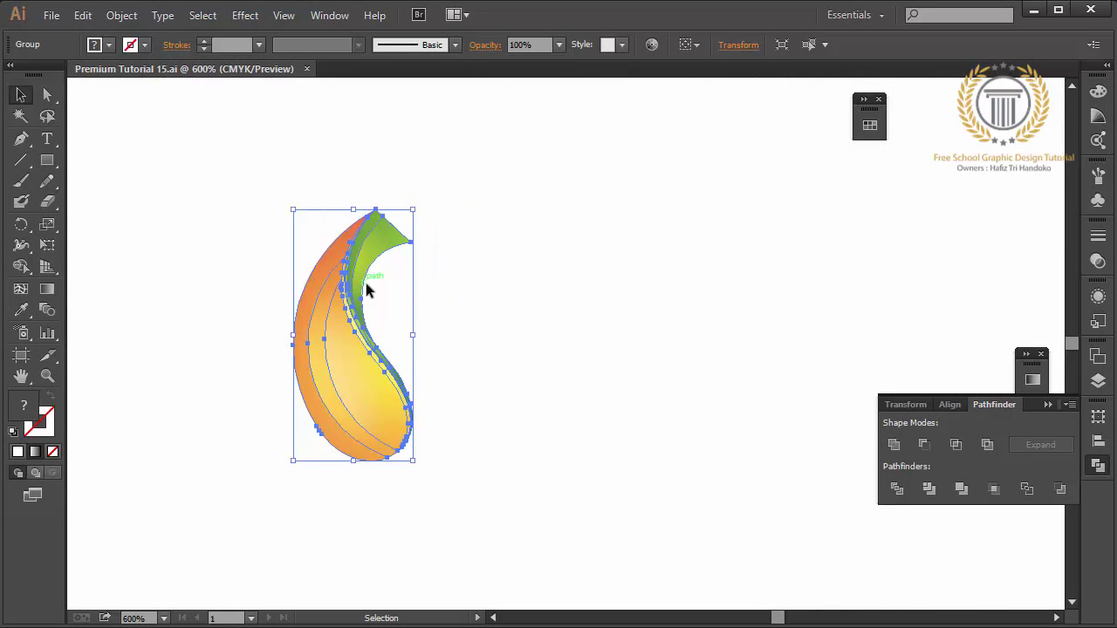
pyautogui.press('Left')
pyautogui.press('Left')
pyautogui.press('Left')
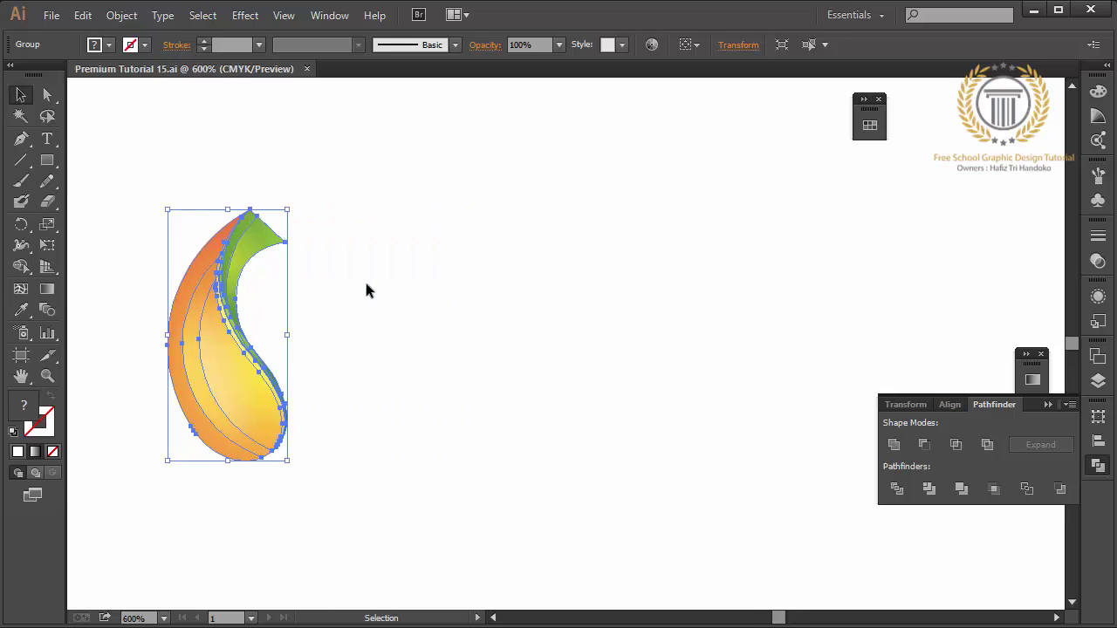
pyautogui.press('Left')
pyautogui.rightClick(198, 324)
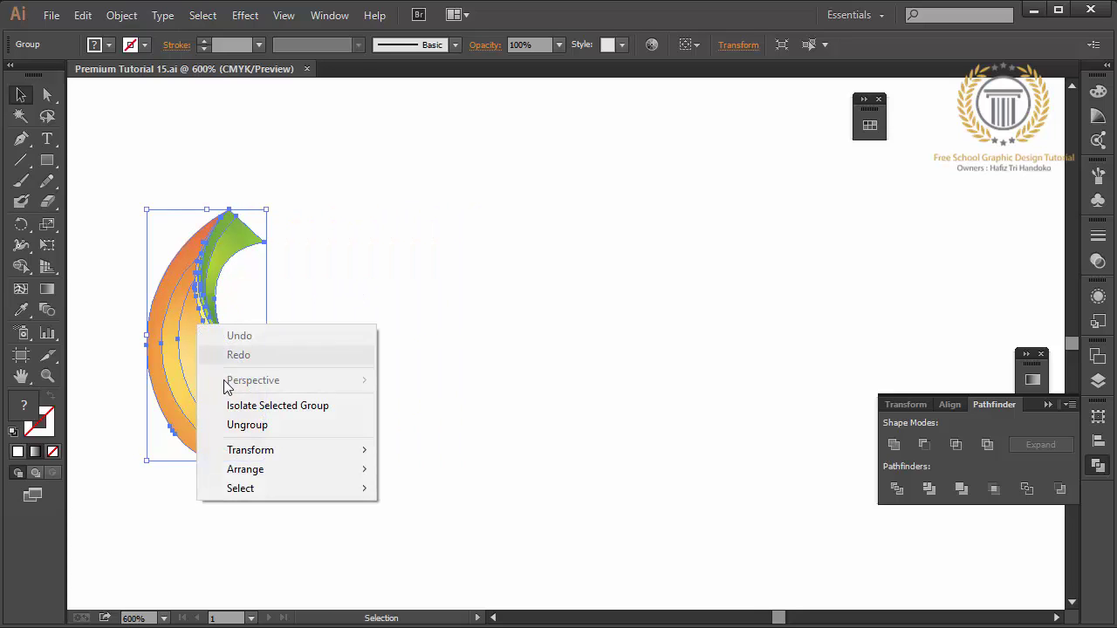
pyautogui.click(123, 414)
pyautogui.click(174, 357)
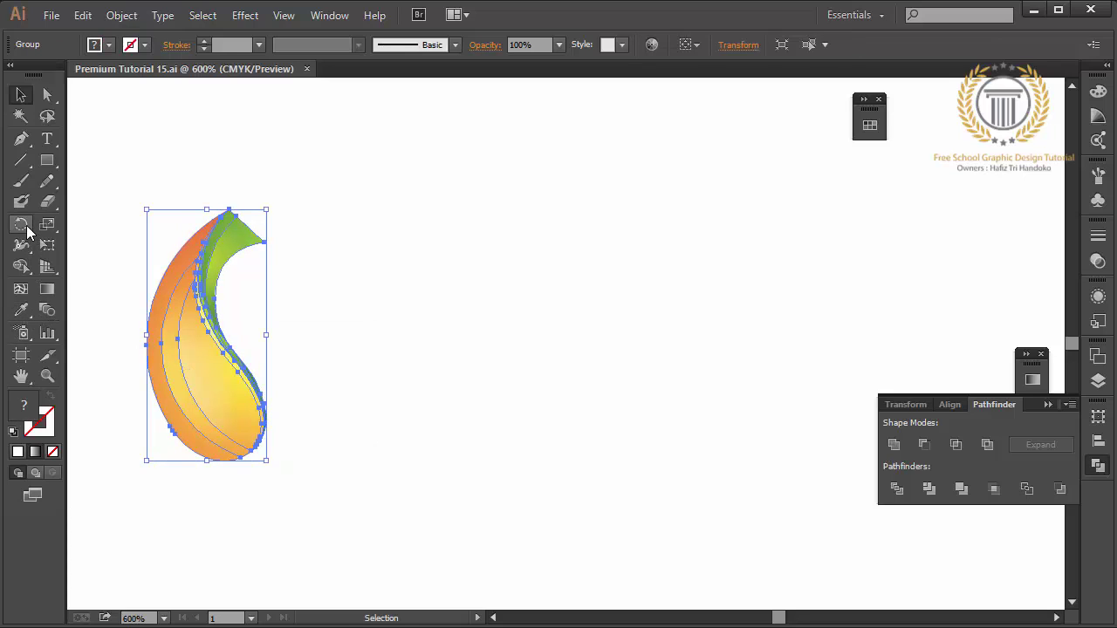
pyautogui.click(26, 226)
# Copy the flame rotated 120° about a set centre point, then repeat for a third blade.
pyautogui.keyDown('alt'); pyautogui.click(303, 373); pyautogui.keyUp('alt')
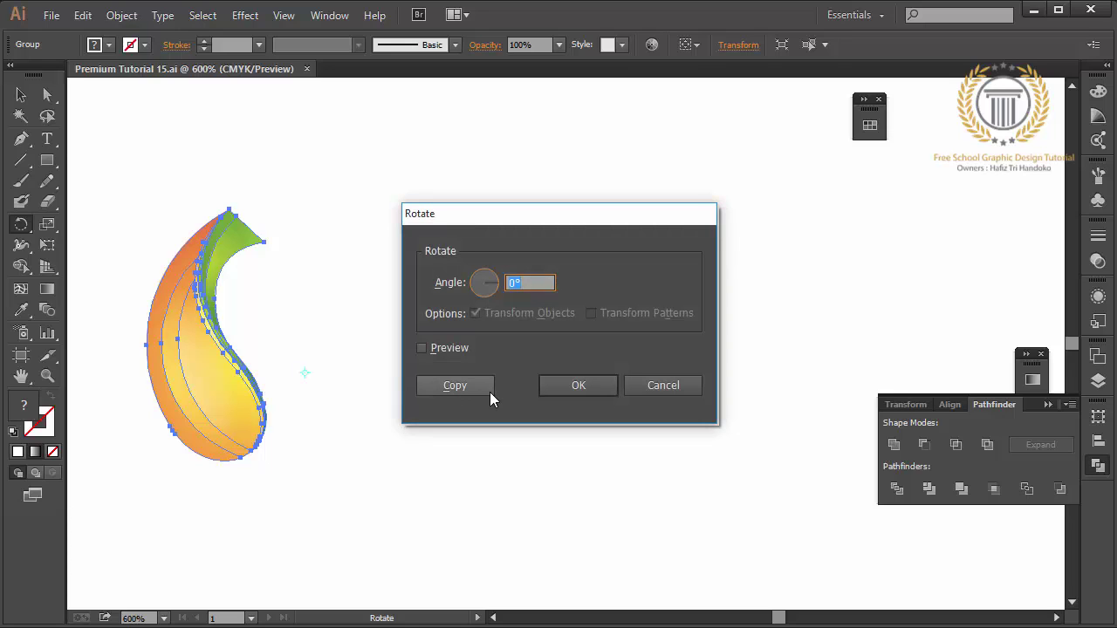
pyautogui.write('120')
pyautogui.click(456, 385)
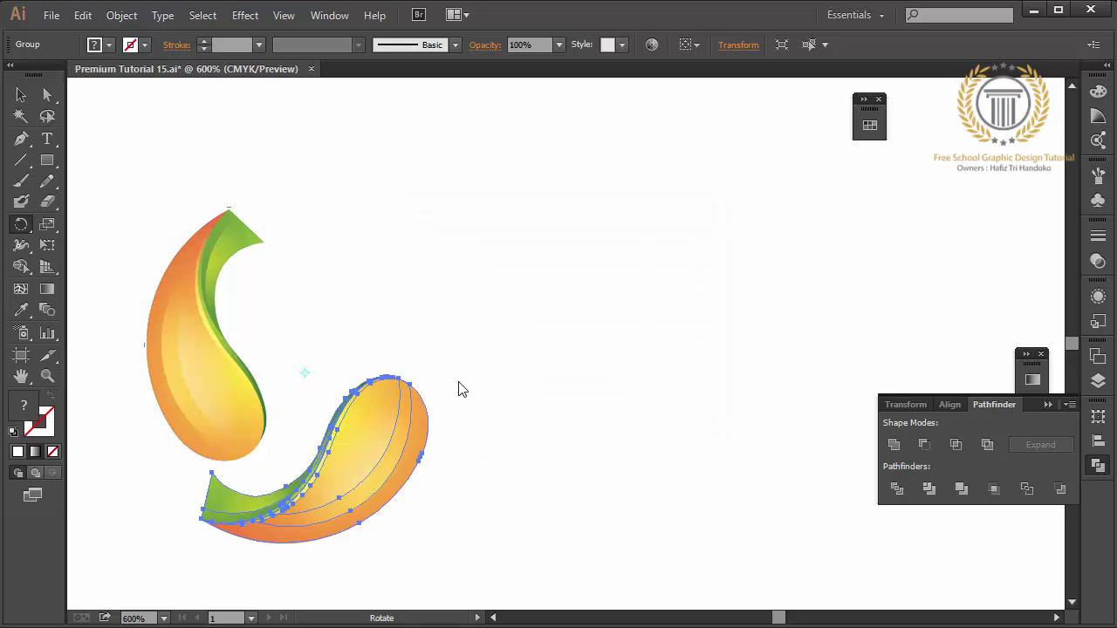
pyautogui.hotkey('ctrl', 'd')
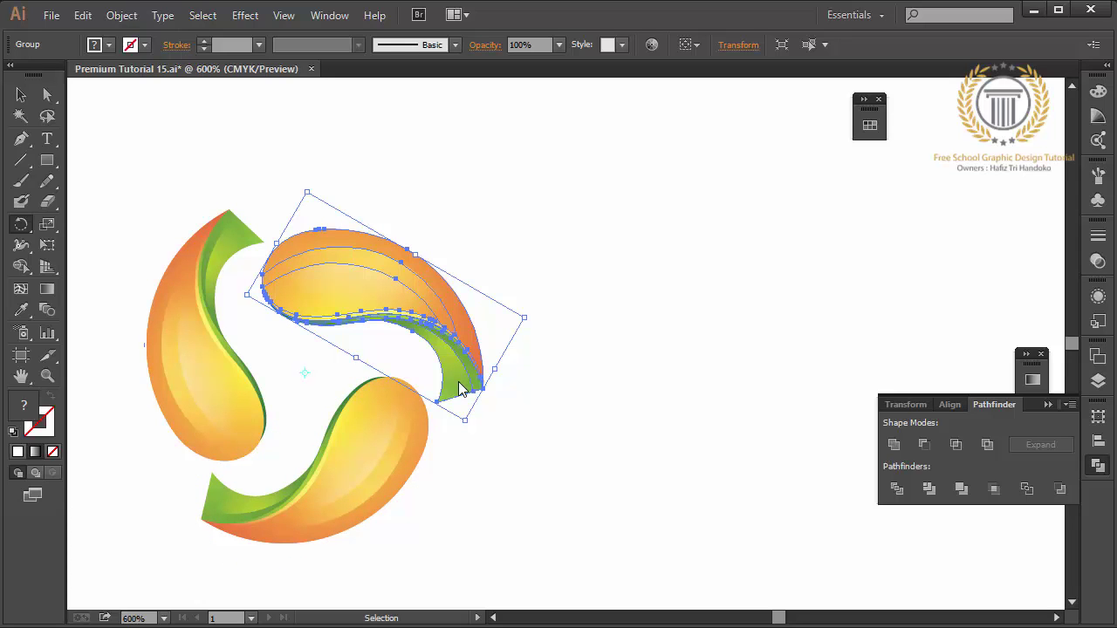
pyautogui.press('r')
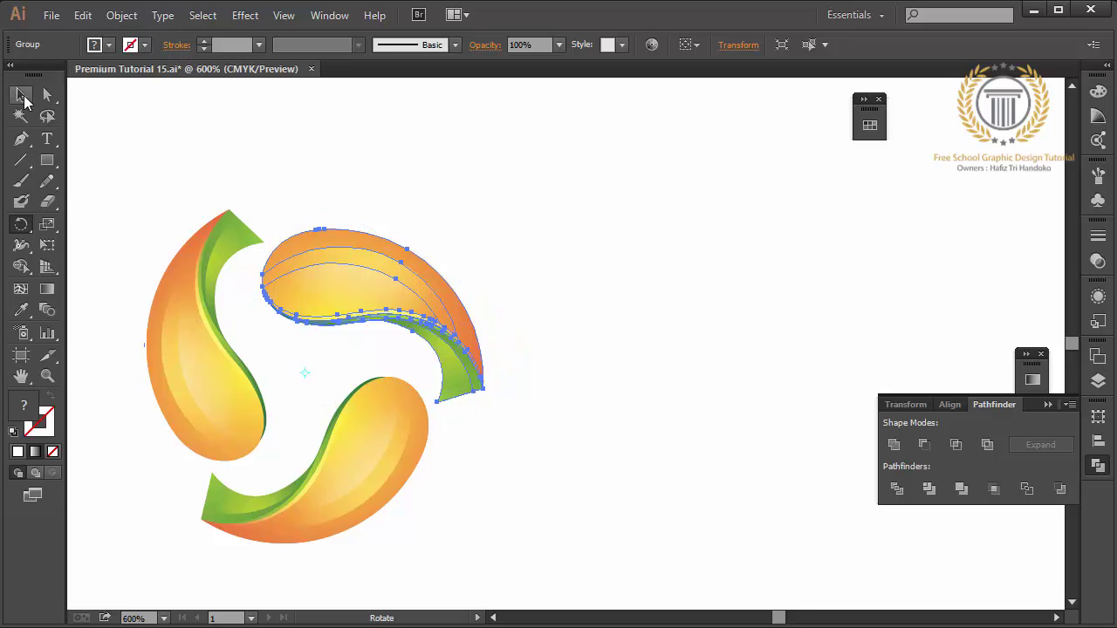
# Group the three swirl blades and drag the group right toward the canvas centre.
pyautogui.click(22, 95)
pyautogui.moveTo(419, 190); pyautogui.dragTo(121, 498)
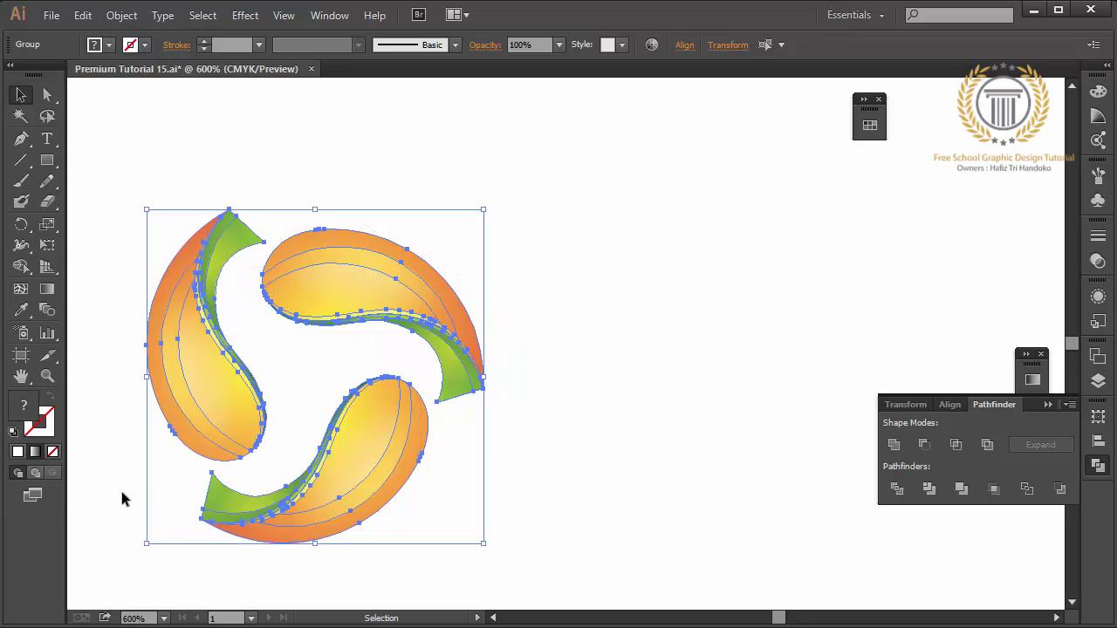
pyautogui.rightClick(256, 450)
pyautogui.click(299, 531)
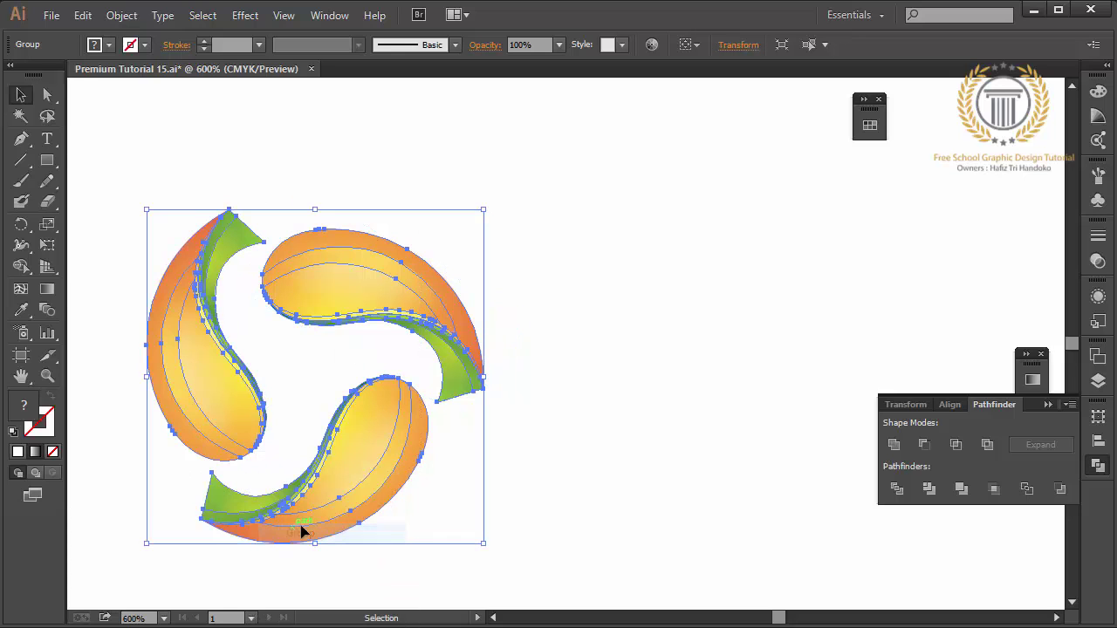
pyautogui.moveTo(374, 494); pyautogui.dragTo(513, 477)
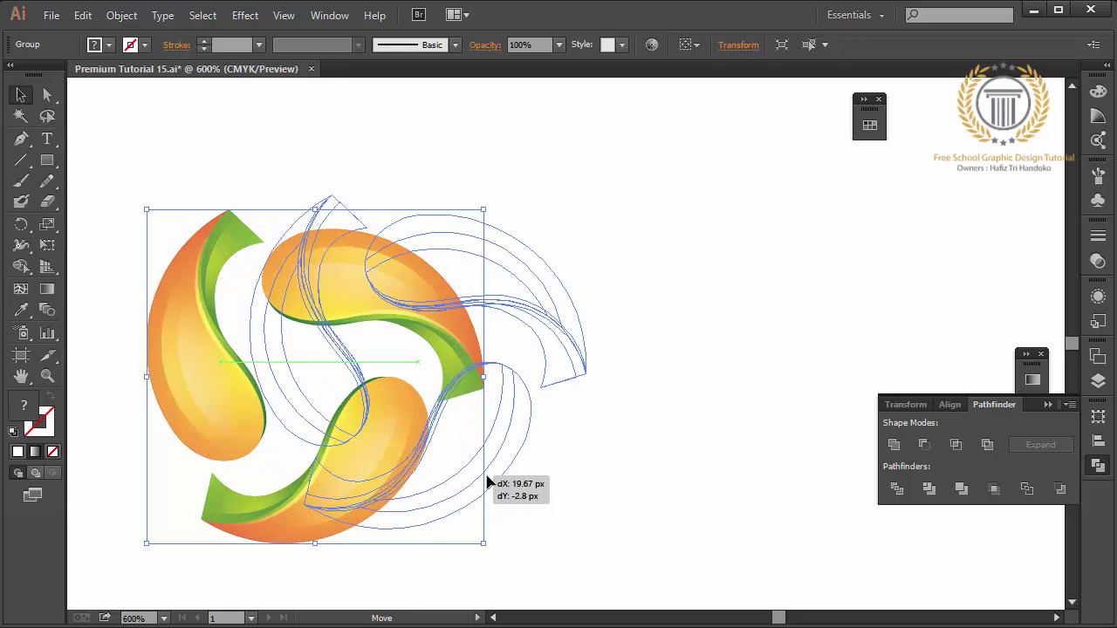
pyautogui.click(597, 521)
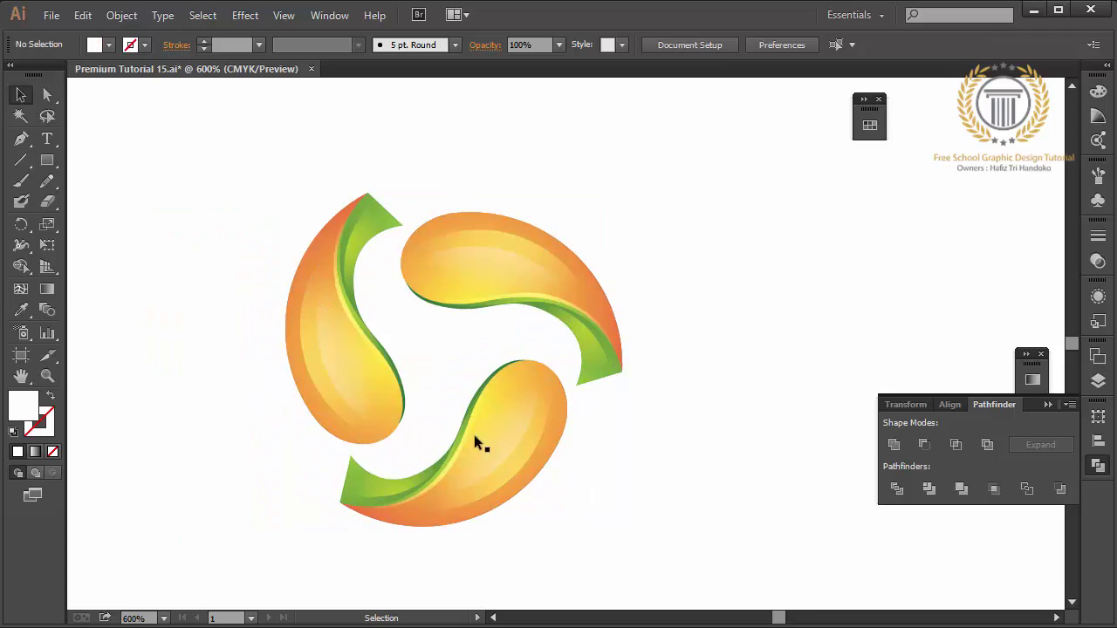
# Draw a green gradient circle with the Ellipse tool and move it onto the swirl's centre.
pyautogui.moveTo(47, 160)
pyautogui.mouseDown()
pyautogui.moveTo(133, 222)
pyautogui.moveTo(135, 208)
pyautogui.mouseUp()
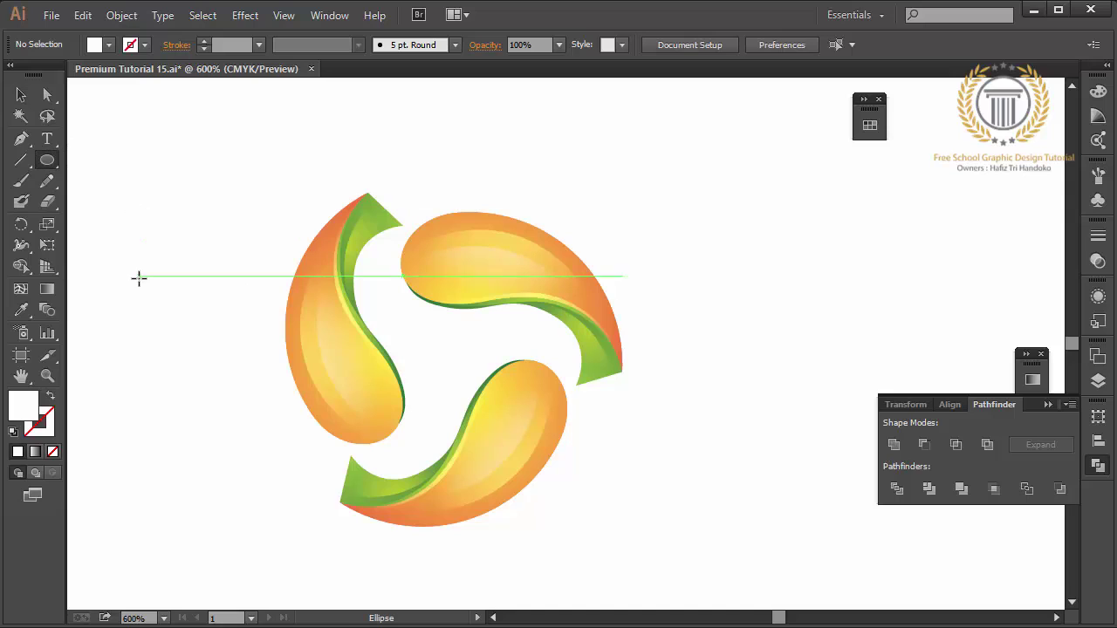
pyautogui.moveTo(139, 278)
pyautogui.mouseDown()
pyautogui.moveTo(249, 393)
pyautogui.moveTo(266, 442)
pyautogui.mouseUp()
pyautogui.click(21, 94)
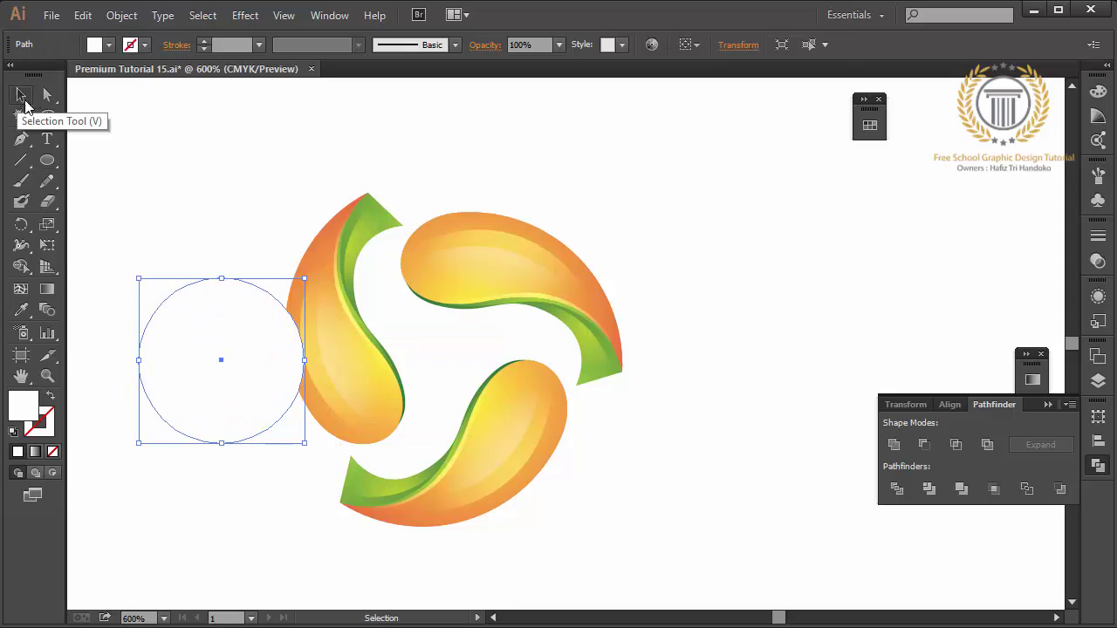
pyautogui.moveTo(188, 375); pyautogui.dragTo(416, 368)
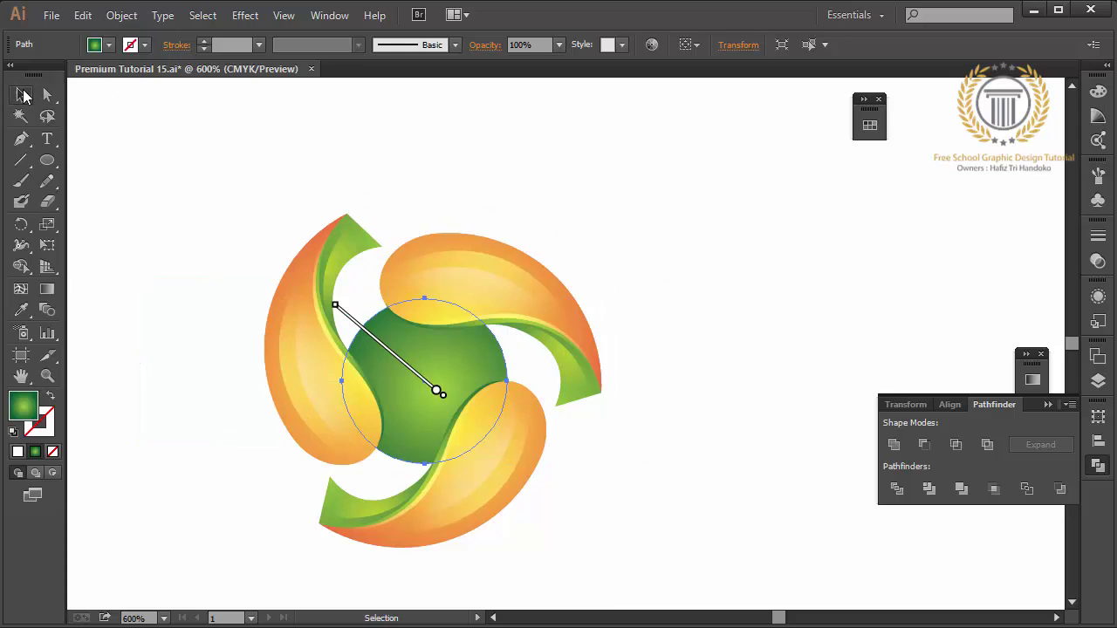
pyautogui.click(127, 142)
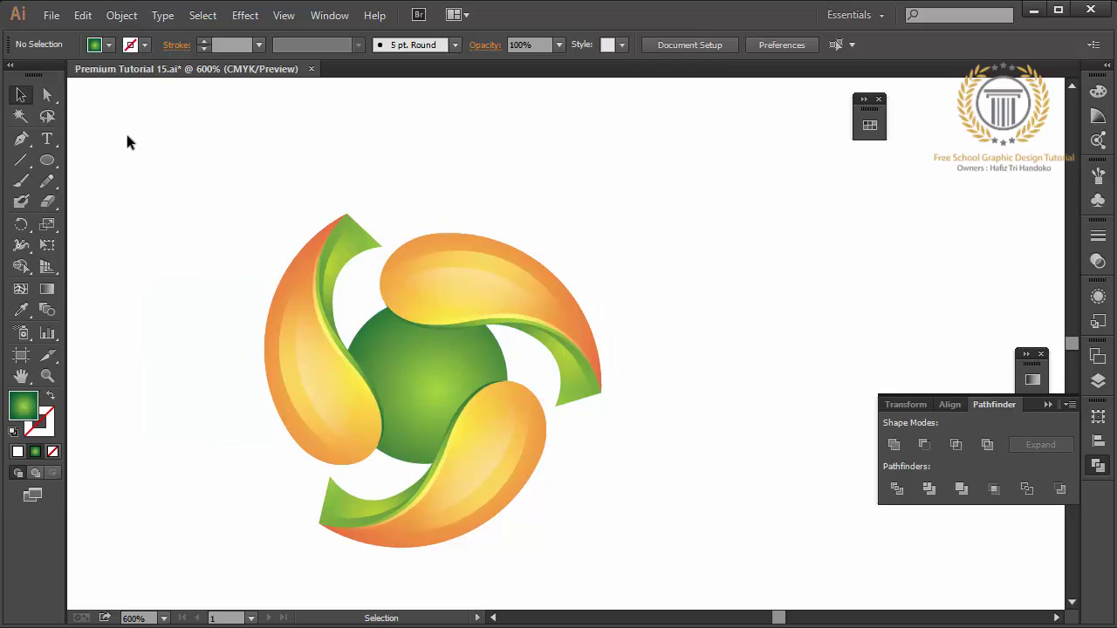
# Draw a second green circle and move it onto the central sphere.
pyautogui.click(47, 160)
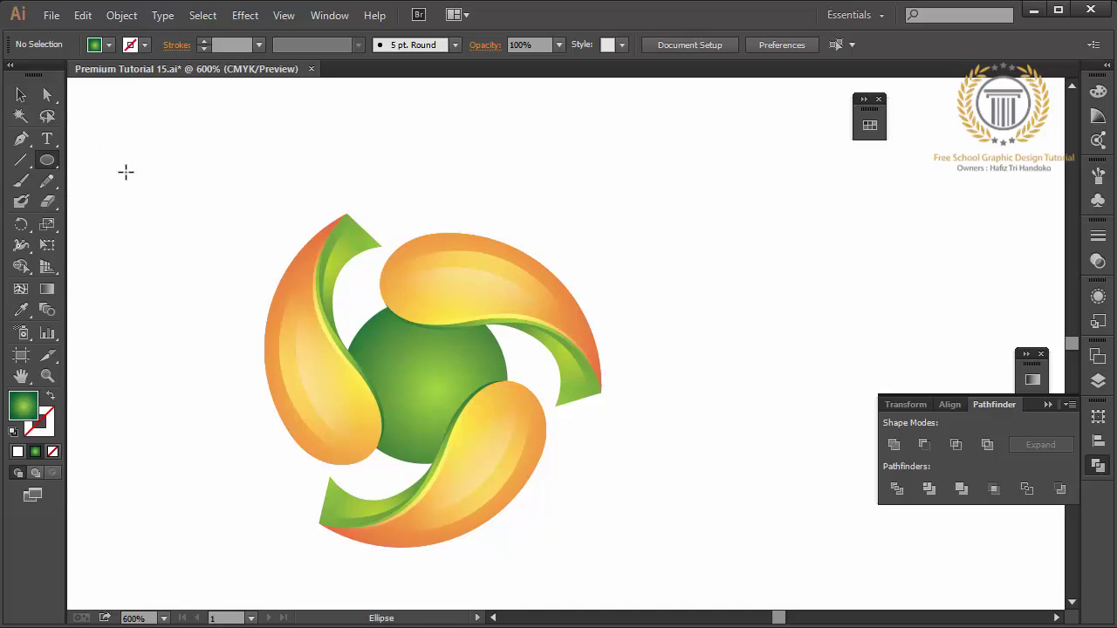
pyautogui.moveTo(126, 171); pyautogui.dragTo(274, 322)
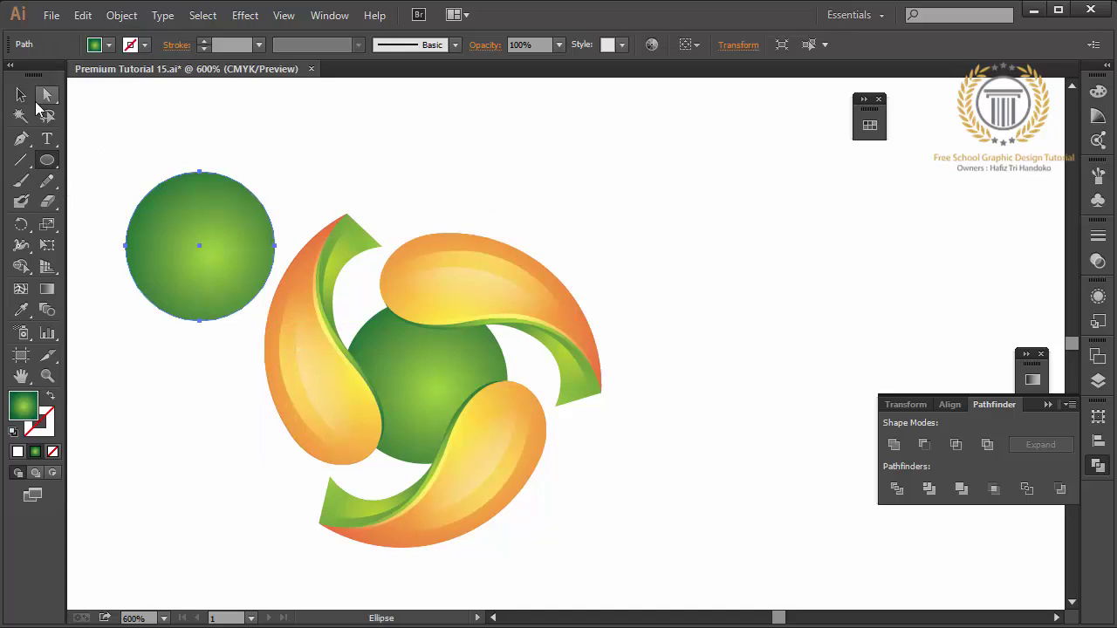
pyautogui.click(21, 94)
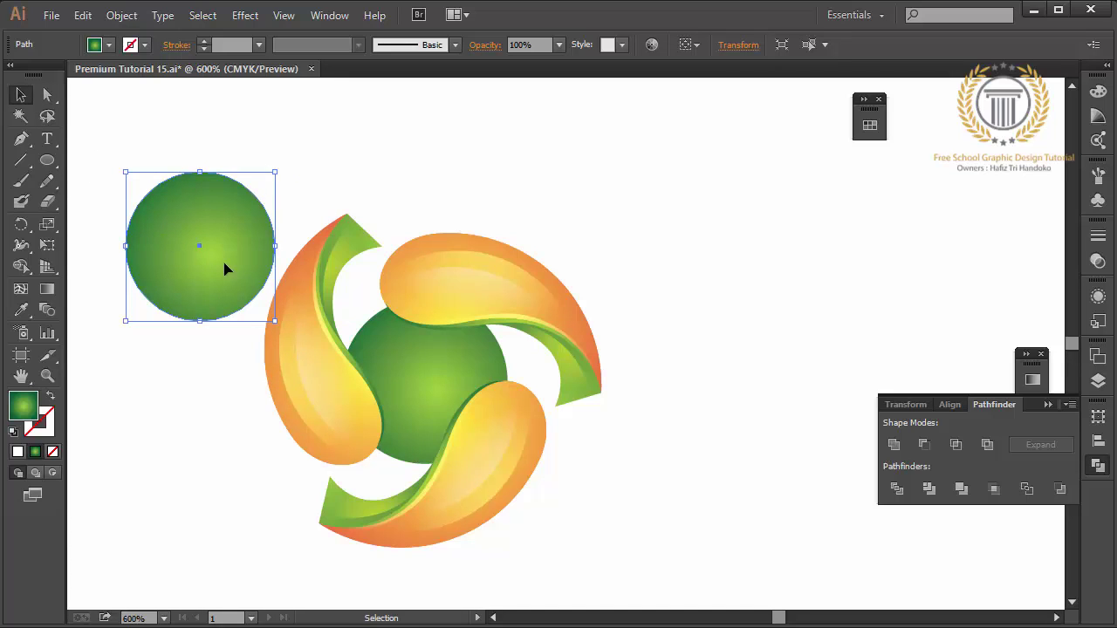
pyautogui.moveTo(224, 269); pyautogui.dragTo(388, 369)
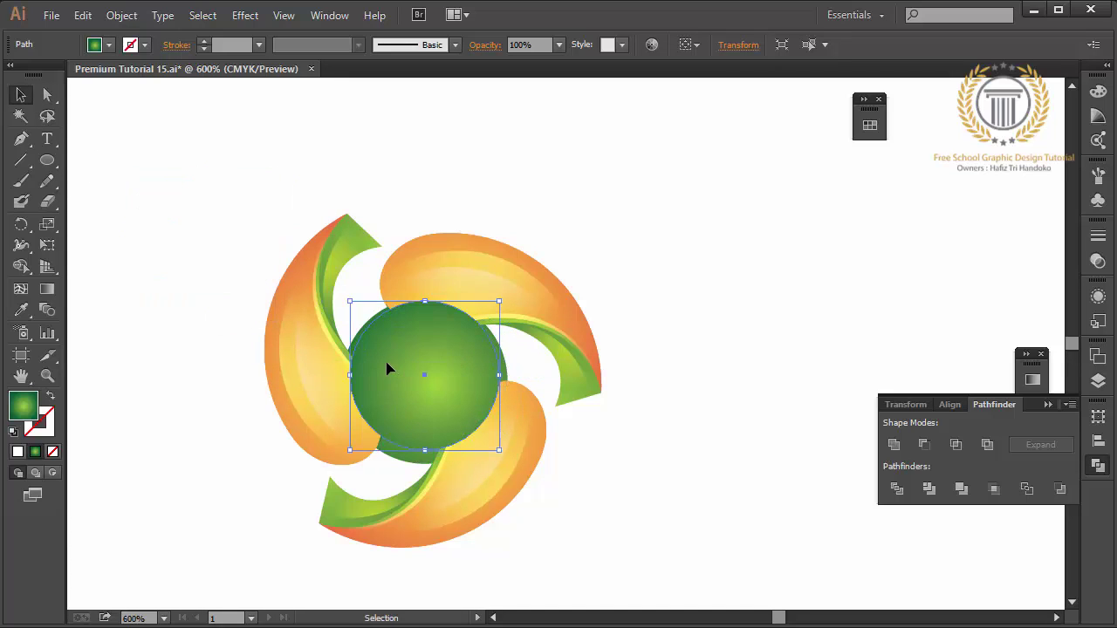
# Send the new centre circle to the back, behind the swirl blades.
pyautogui.rightClick(490, 367)
pyautogui.moveTo(538, 329)
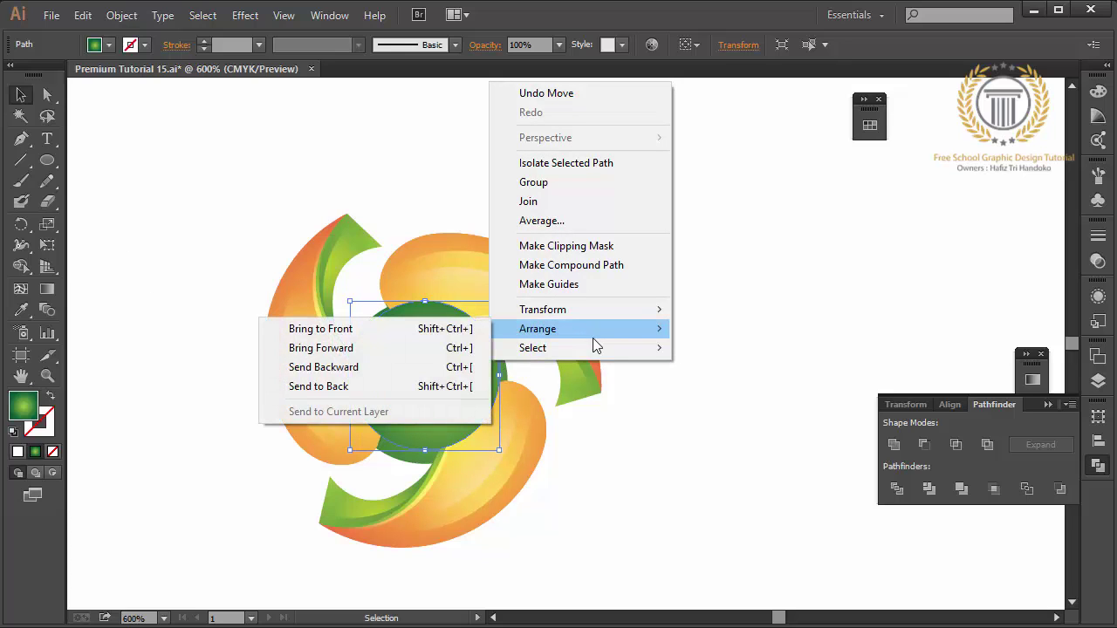
pyautogui.click(412, 386)
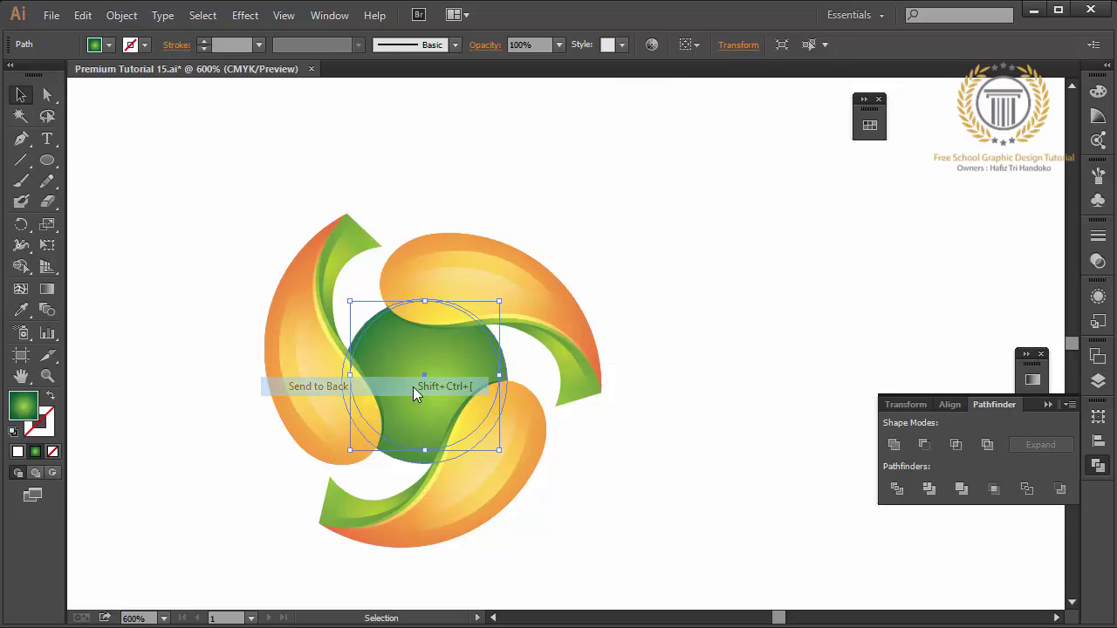
pyautogui.click(521, 367)
pyautogui.click(506, 367)
pyautogui.rightClick(508, 369)
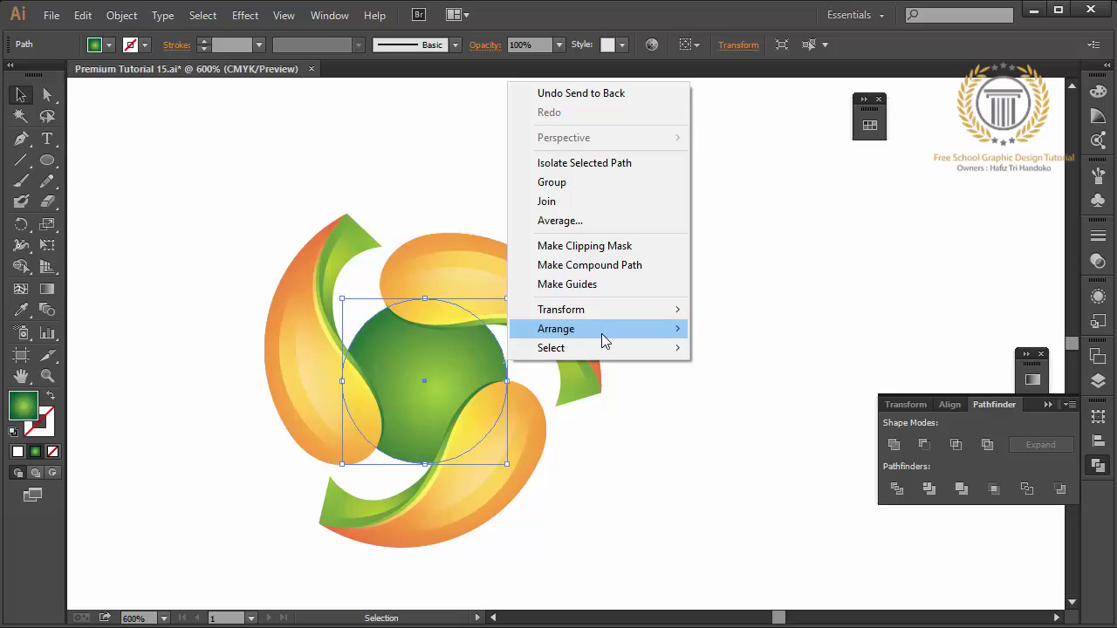
pyautogui.click(447, 386)
pyautogui.click(725, 503)
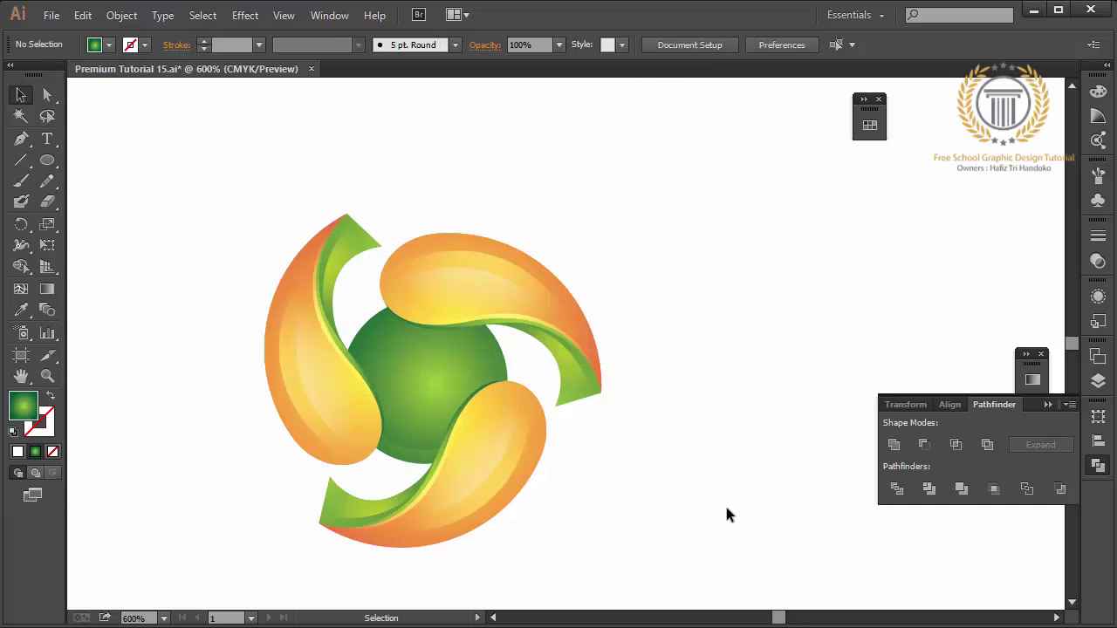
# Apply the grey radial gradient to the centre circle by sampling it with the Eyedropper.
pyautogui.click(443, 378)
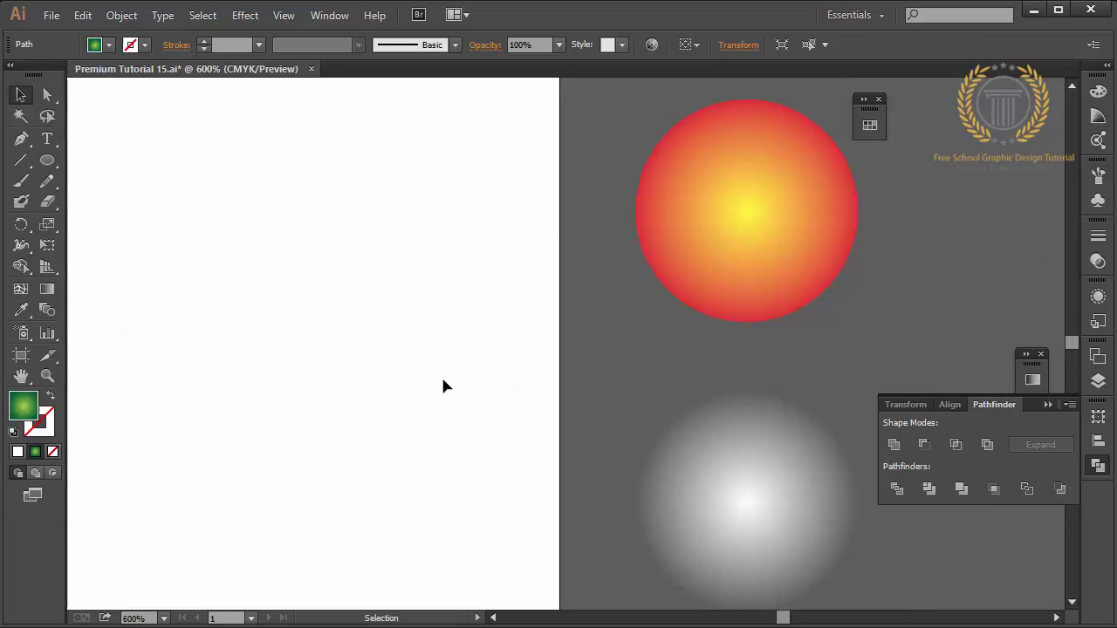
pyautogui.hscroll(3, 443, 380)
pyautogui.click(21, 309)
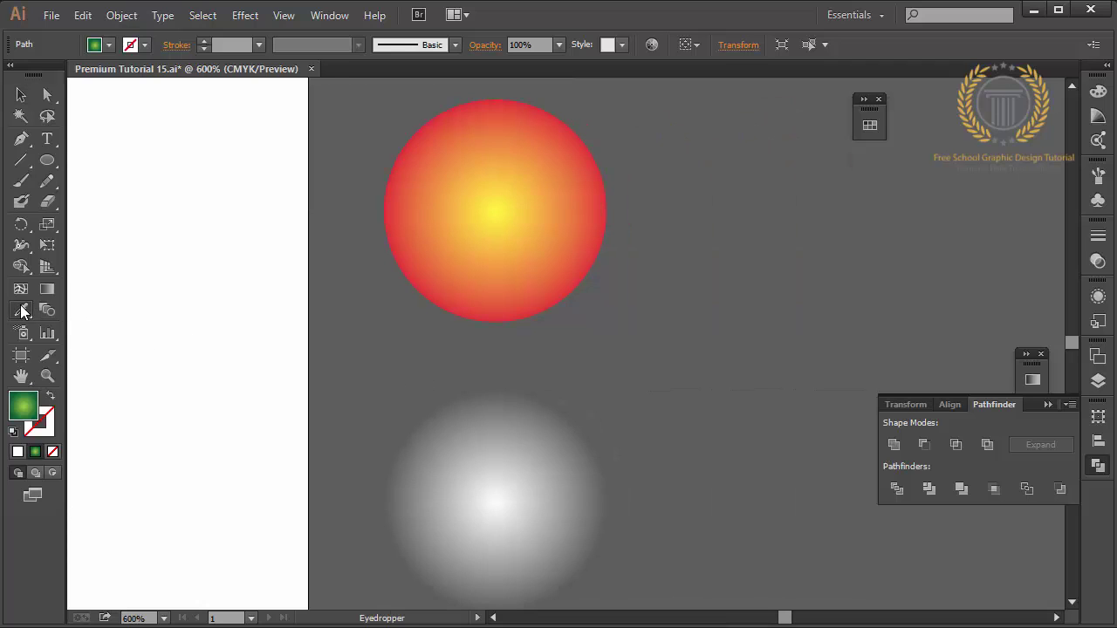
pyautogui.scroll(-3, 466, 279)
pyautogui.click(467, 279)
pyautogui.hscroll(-5, 467, 279)
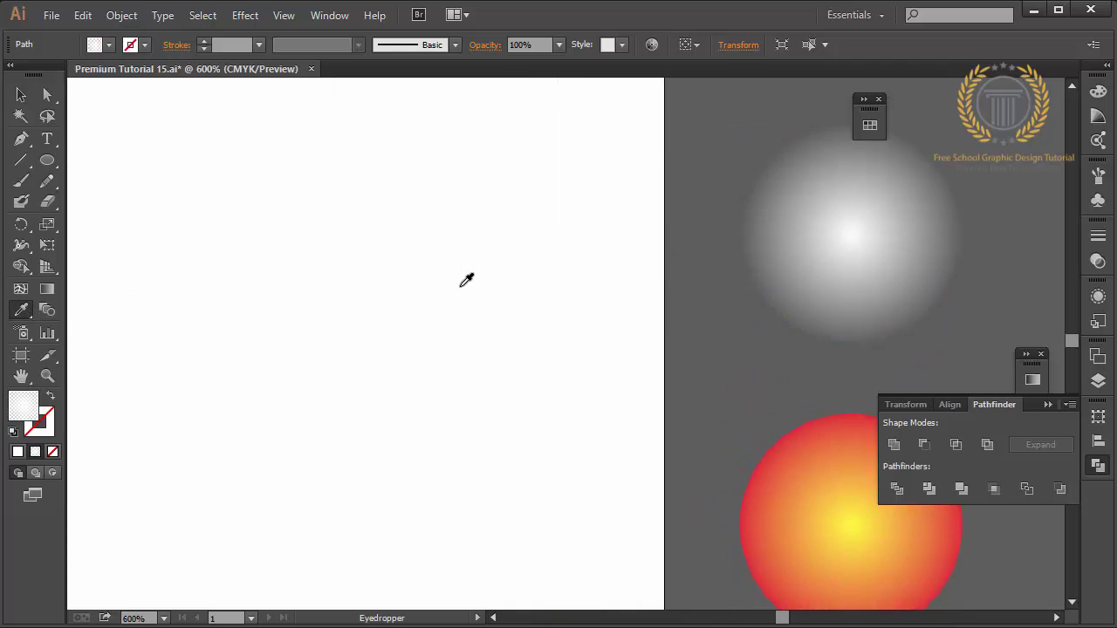
pyautogui.hscroll(-5, 463, 279)
# Reposition and stretch the circle's radial gradient highlight with the Gradient tool.
pyautogui.click(45, 290)
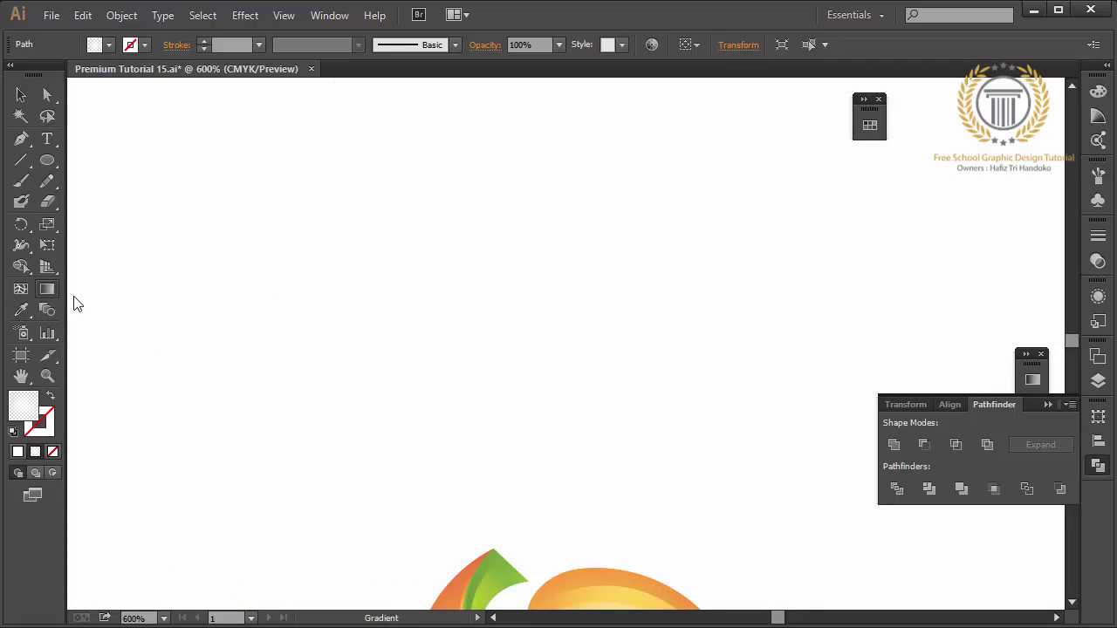
pyautogui.moveTo(521, 573)
pyautogui.mouseDown()
pyautogui.moveTo(550, 606)
pyautogui.moveTo(611, 616)
pyautogui.mouseUp()
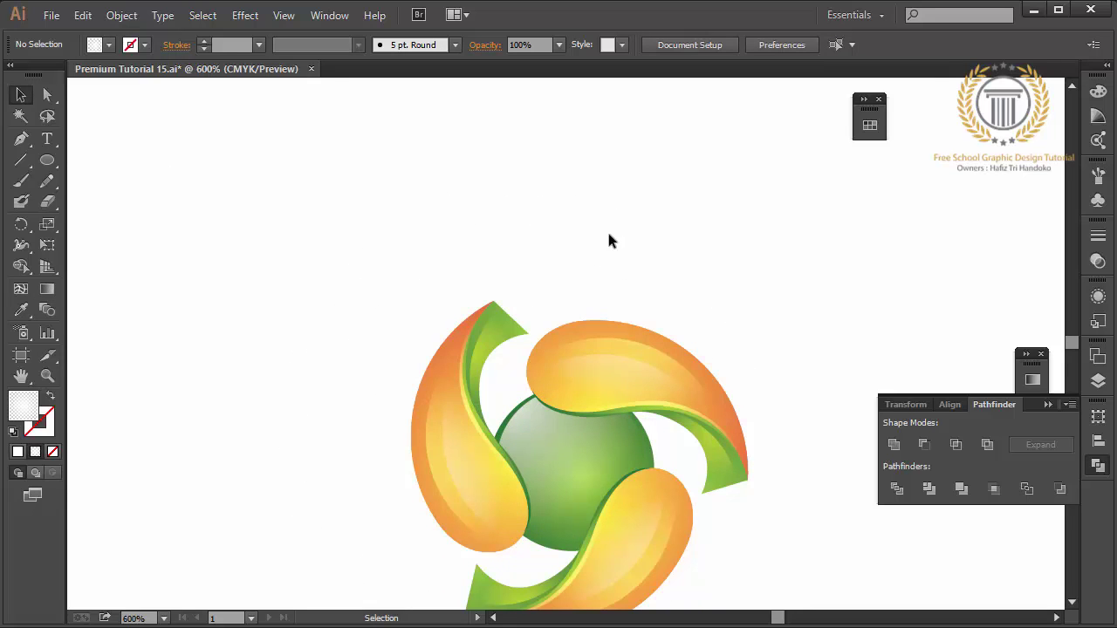
pyautogui.scroll(-5, 609, 241)
pyautogui.hscroll(5, 610, 240)
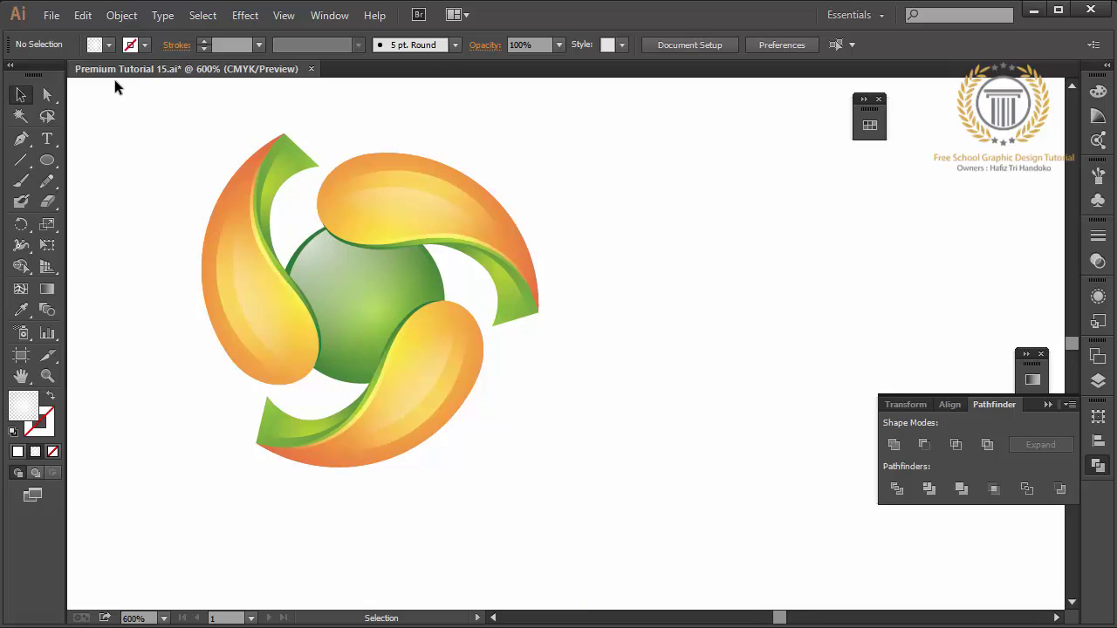
# Select all logo pieces and scale them up by dragging a corner handle.
pyautogui.moveTo(132, 111); pyautogui.dragTo(660, 518)
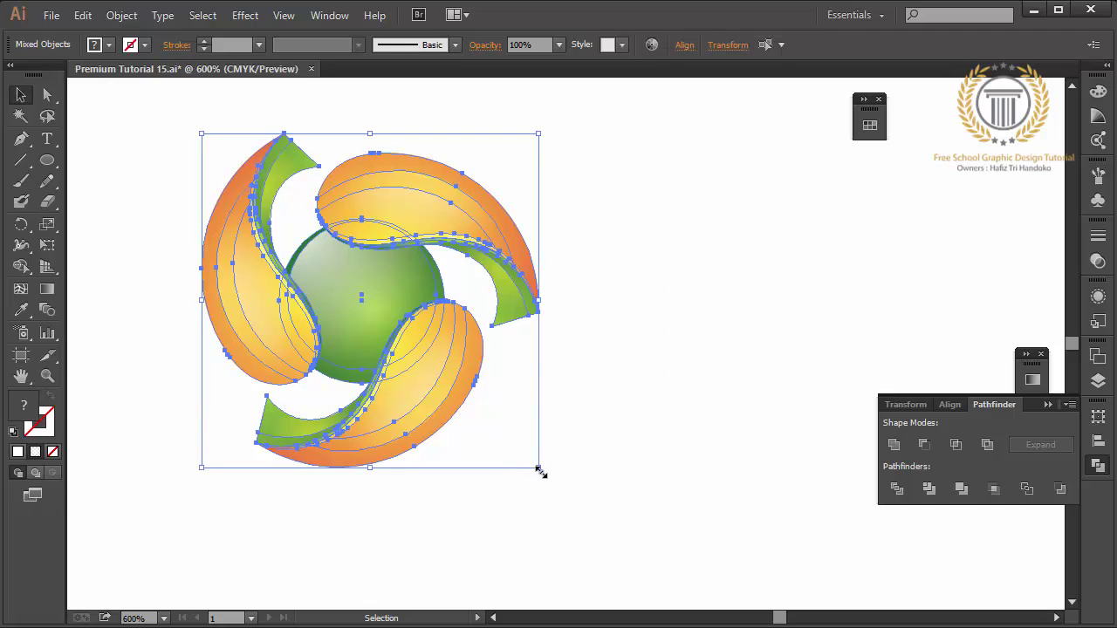
pyautogui.moveTo(538, 470); pyautogui.dragTo(709, 606)
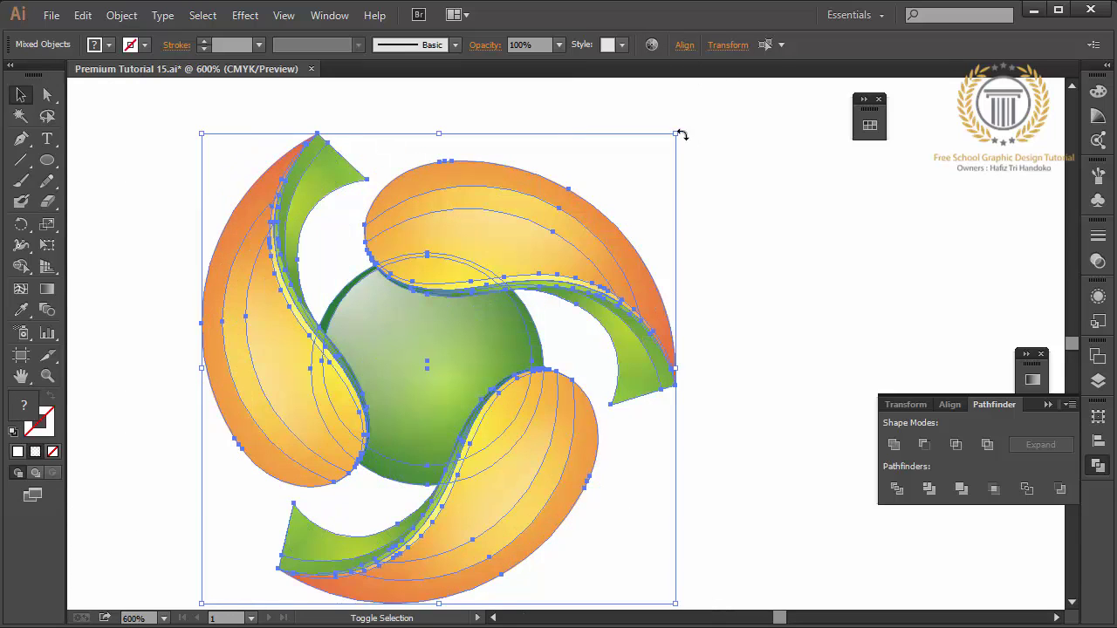
pyautogui.moveTo(679, 133); pyautogui.dragTo(765, 137)
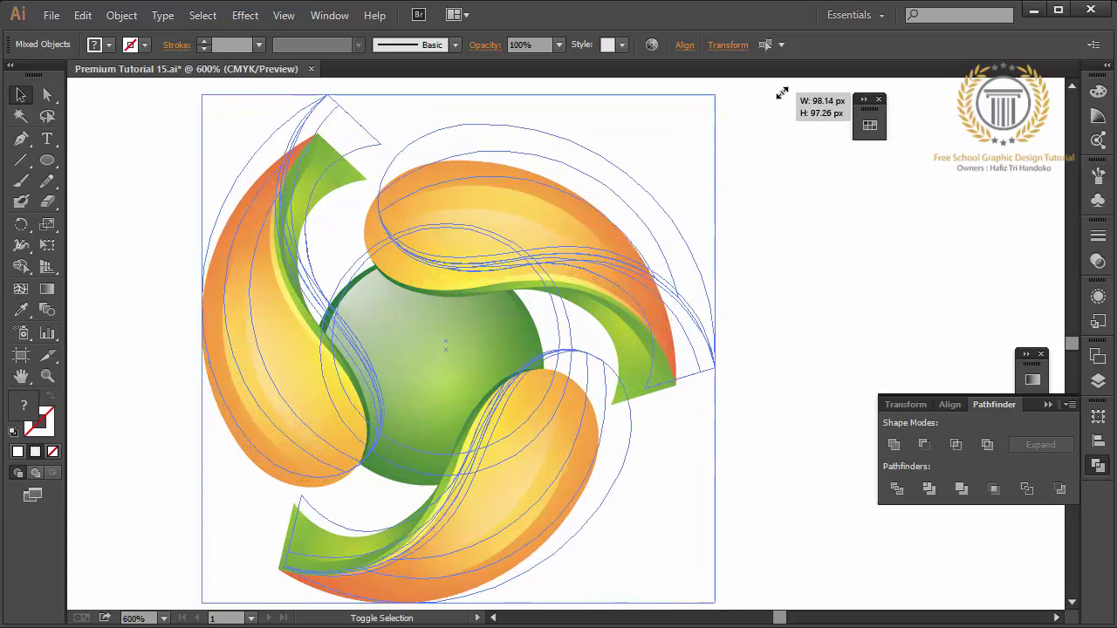
pyautogui.moveTo(765, 137); pyautogui.dragTo(748, 359)
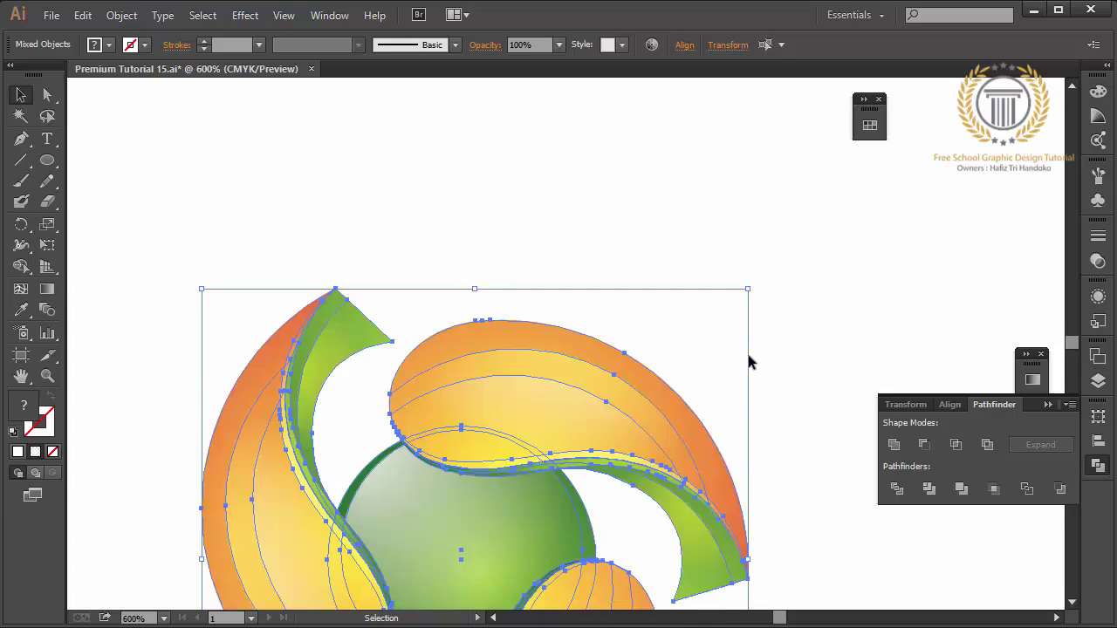
pyautogui.hscroll(1, 746, 349)
pyautogui.scroll(5, 746, 349)
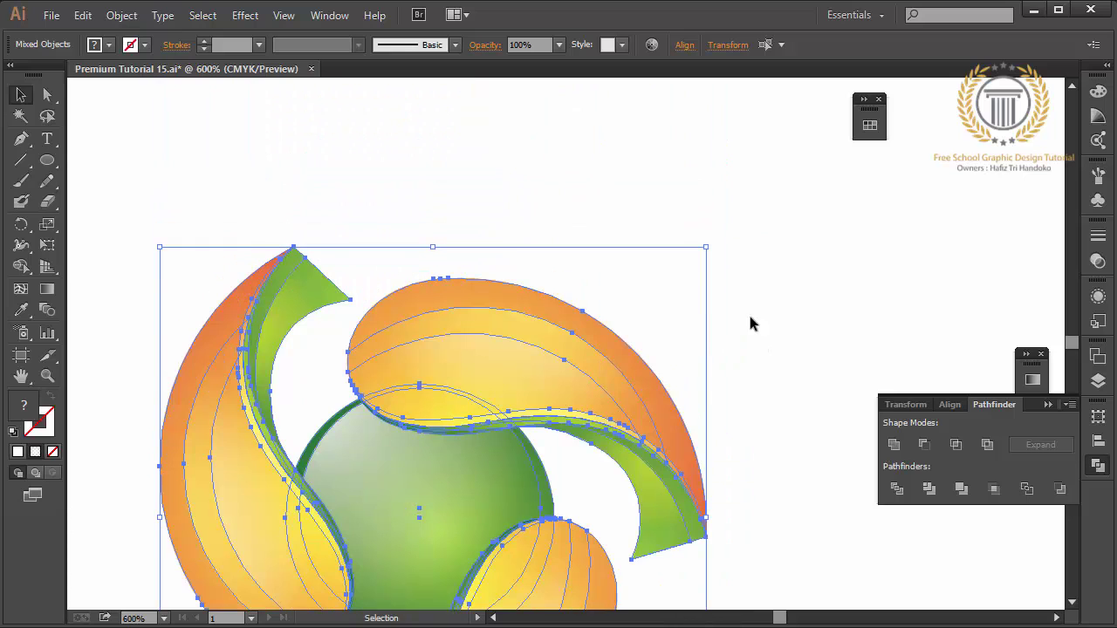
# Reduce the enlarged logo slightly, move it up on the page, and deselect.
pyautogui.moveTo(707, 248); pyautogui.dragTo(694, 282)
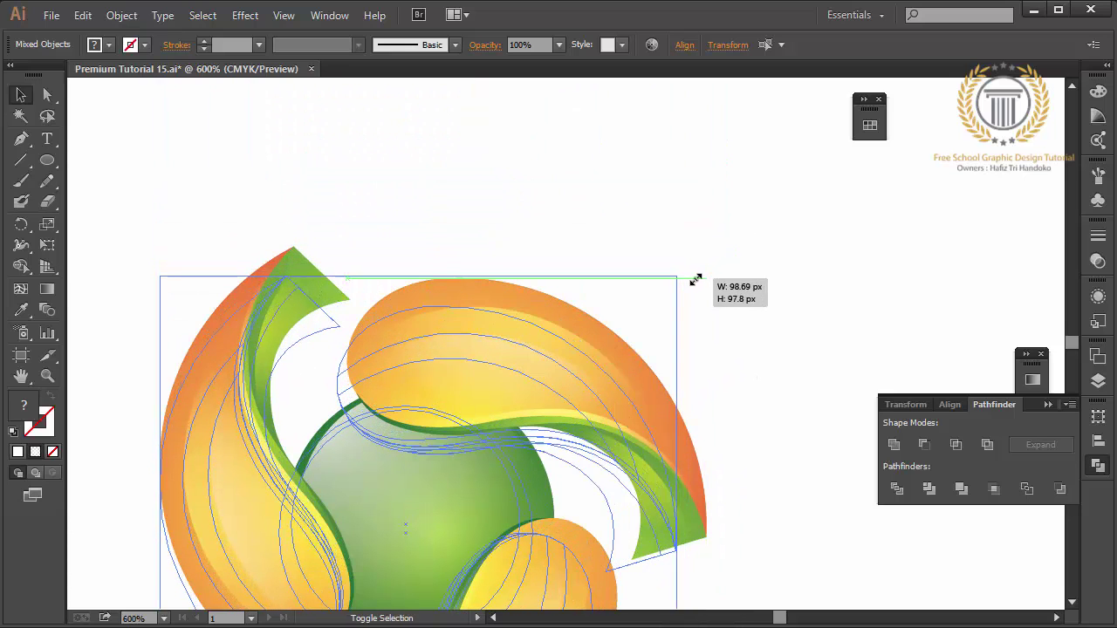
pyautogui.scroll(-4, 694, 282)
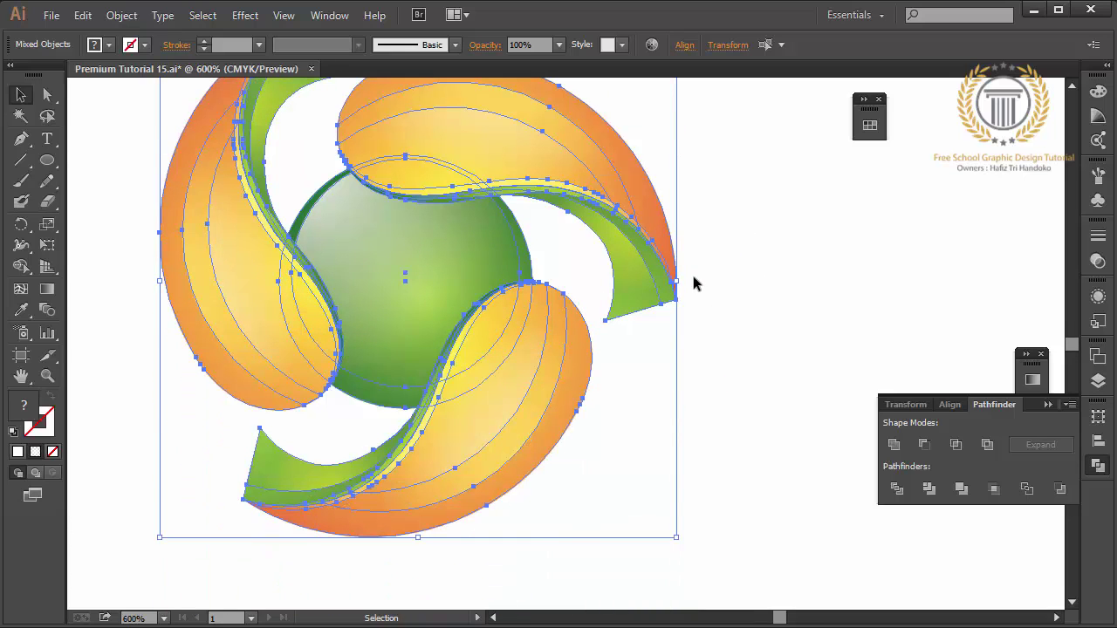
pyautogui.scroll(1, 694, 282)
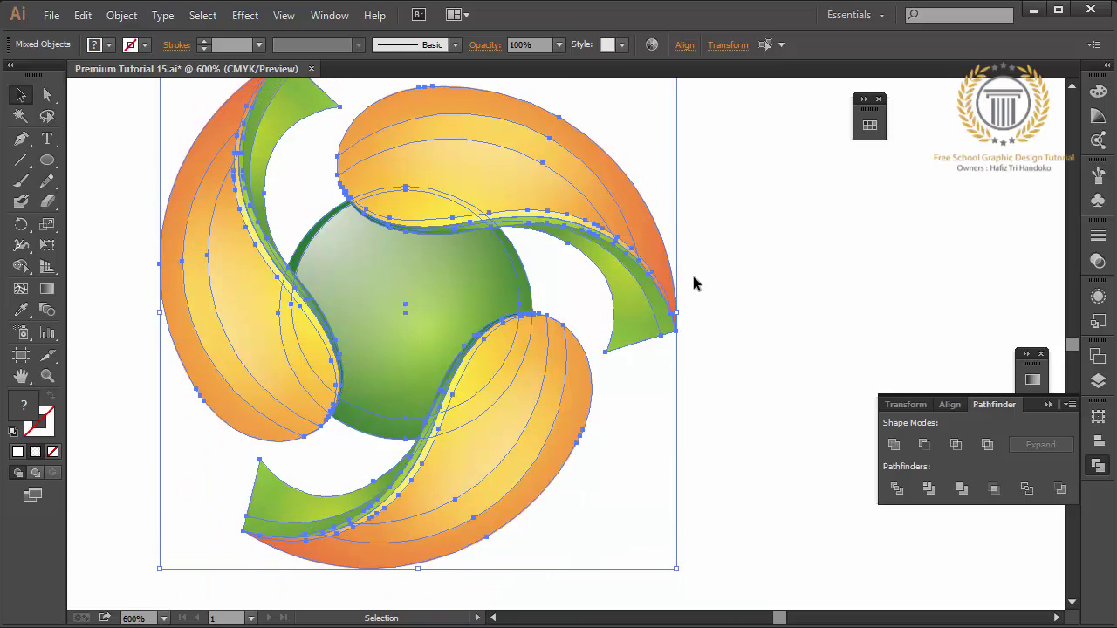
pyautogui.scroll(1, 694, 282)
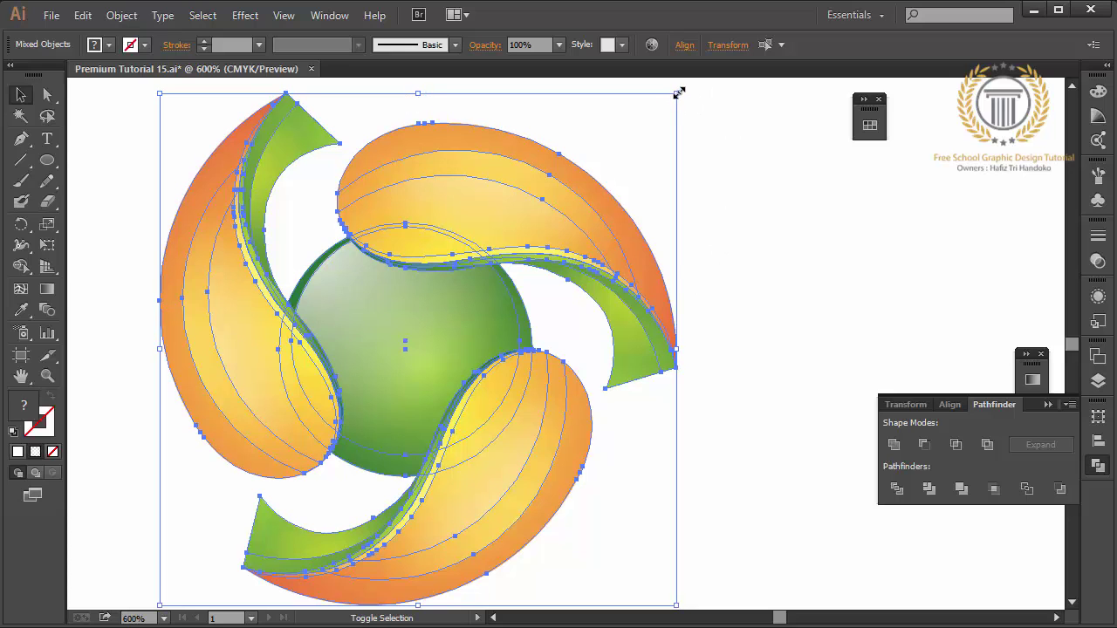
pyautogui.moveTo(679, 92); pyautogui.dragTo(693, 361)
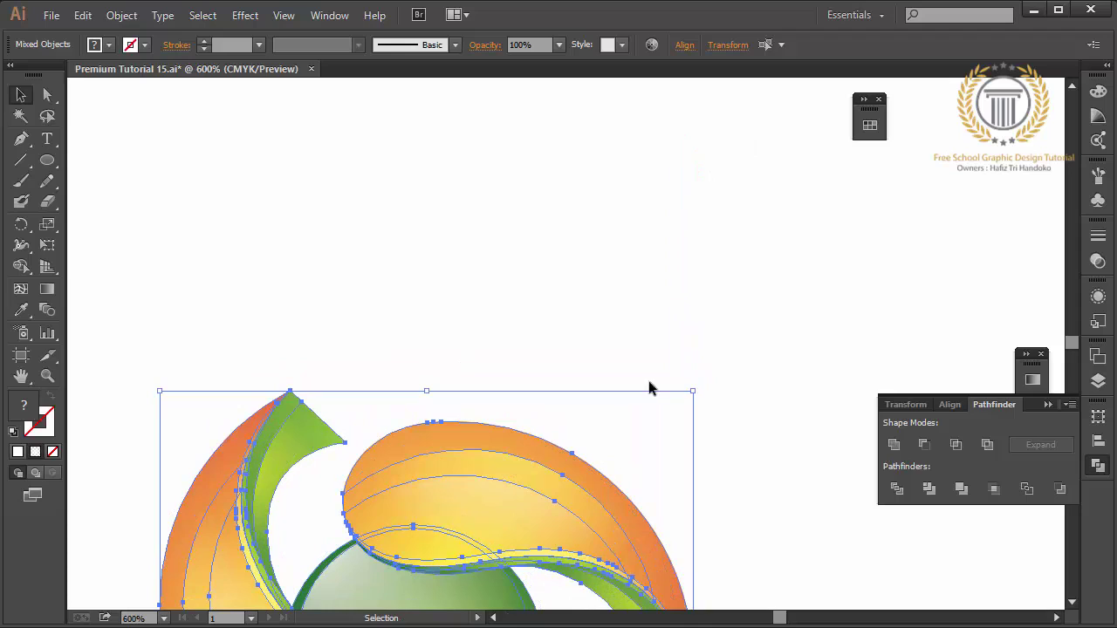
pyautogui.moveTo(469, 530); pyautogui.dragTo(487, 222)
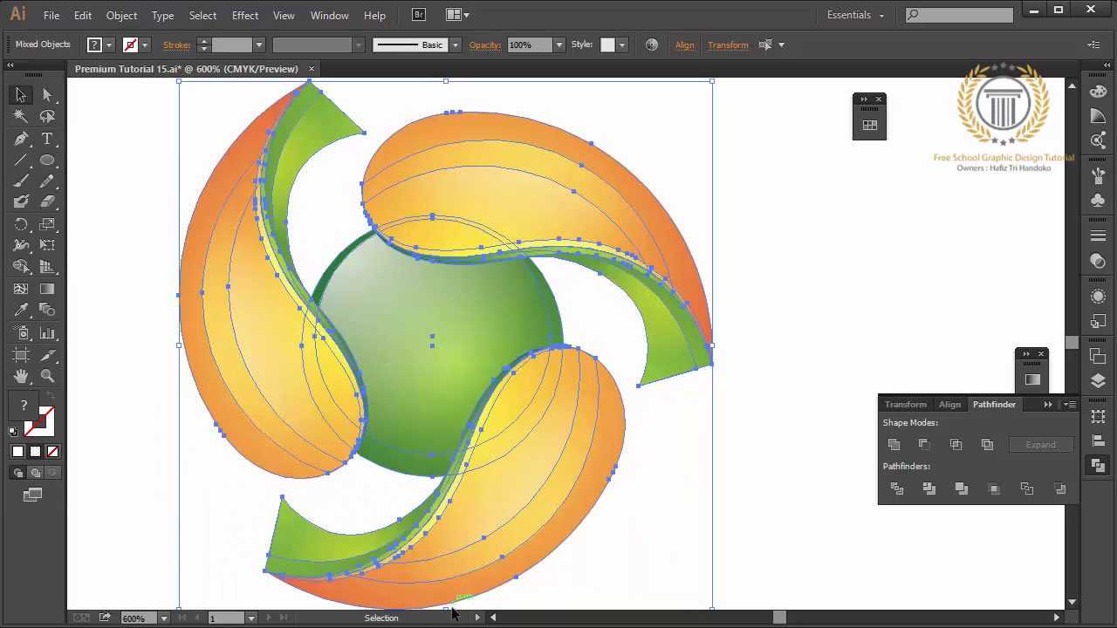
pyautogui.moveTo(447, 604); pyautogui.dragTo(450, 604)
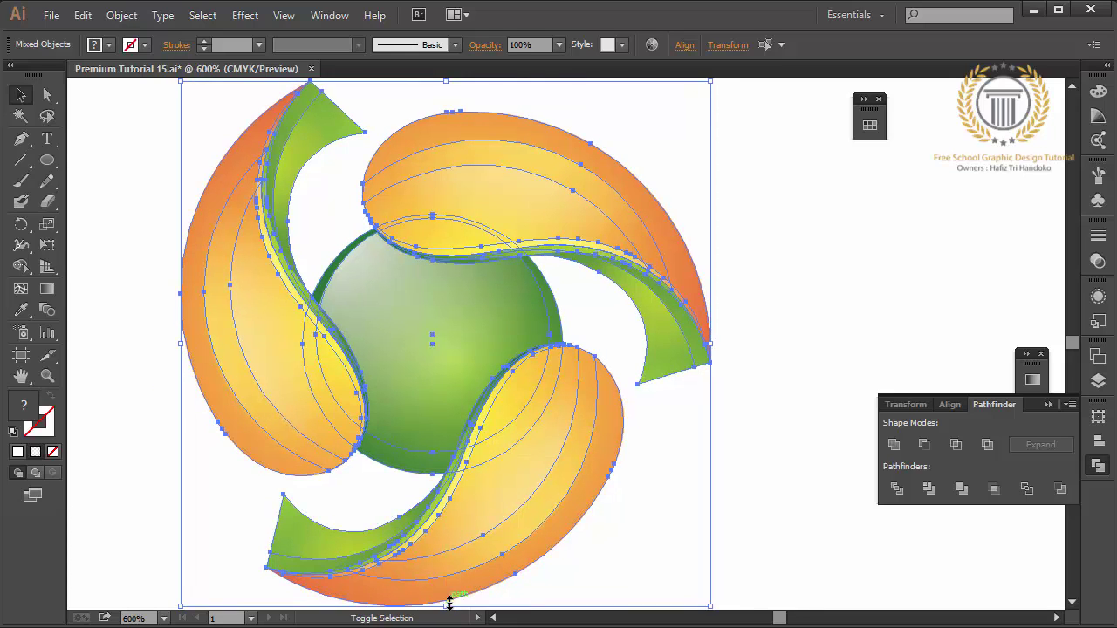
pyautogui.click(772, 452)
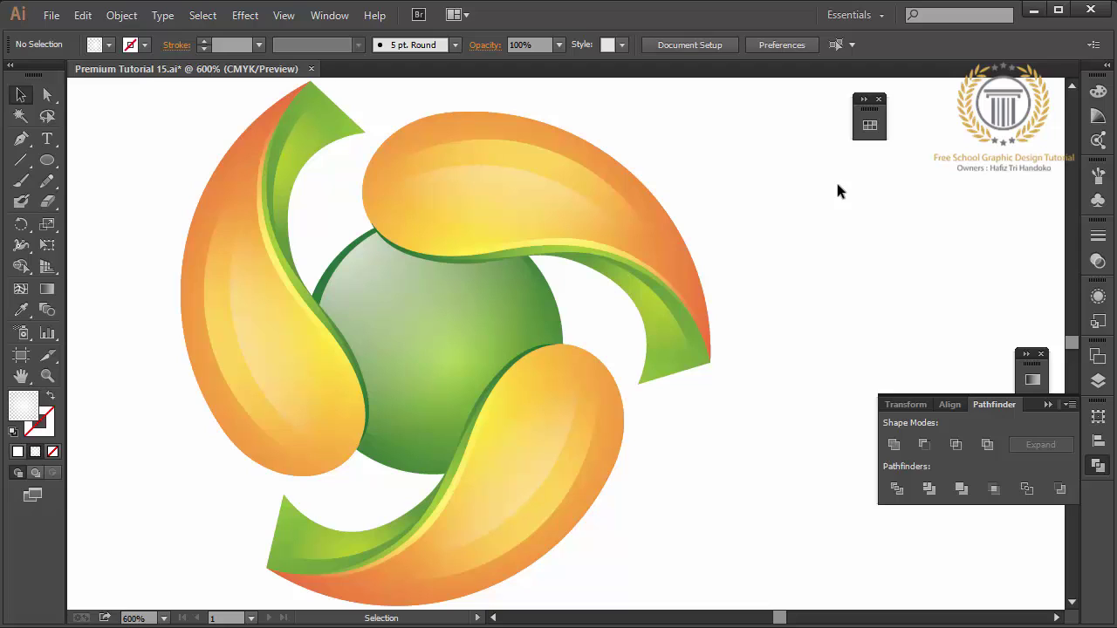
pyautogui.hscroll(3, 837, 191)
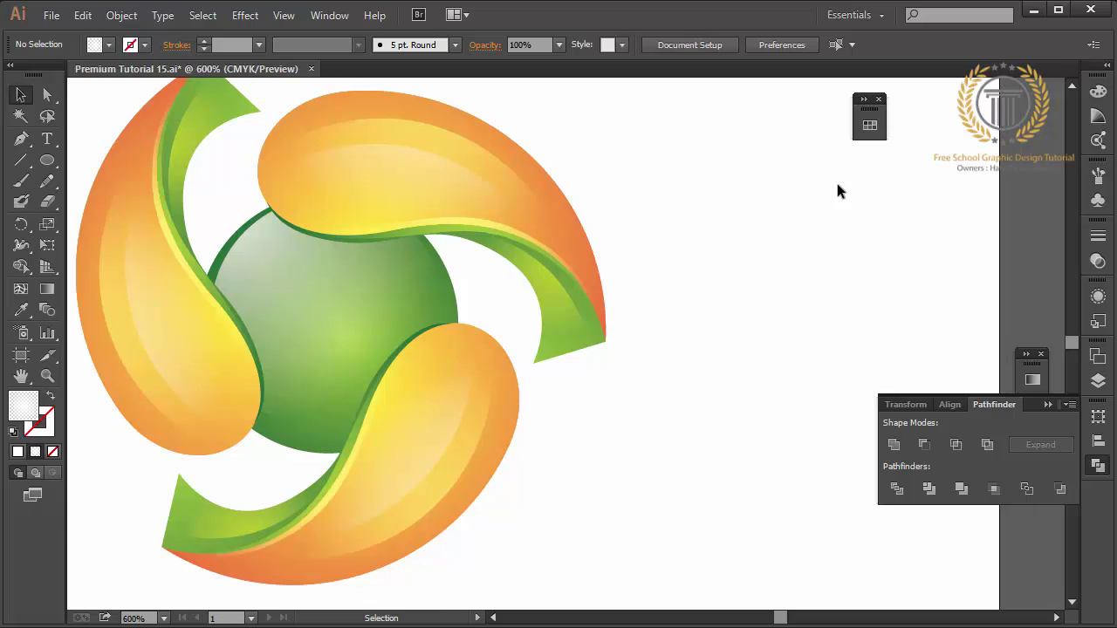
# Type the designer's name as two text lines to the right of the logo.
pyautogui.click(1072, 88)
pyautogui.click(47, 138)
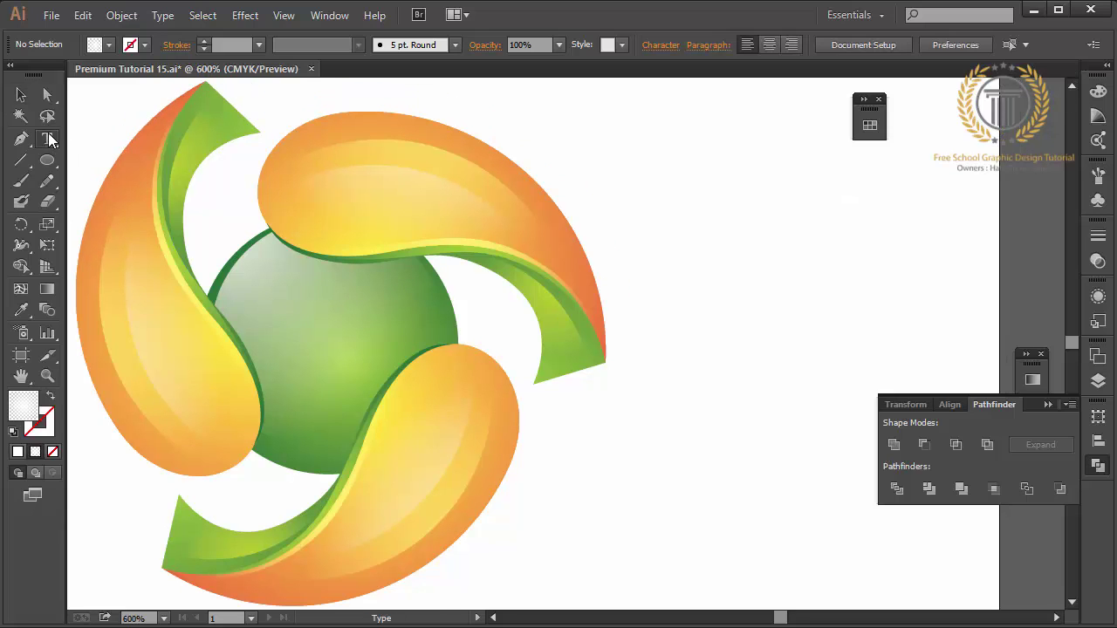
pyautogui.click(714, 282)
pyautogui.write('HafizTr')
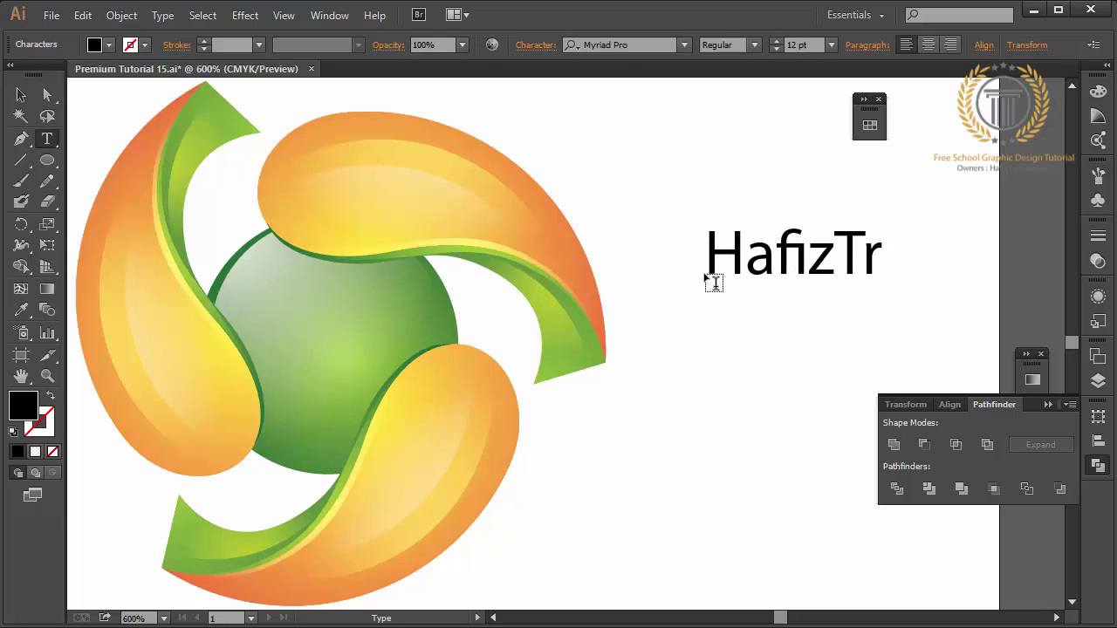
pyautogui.write('ihandok')
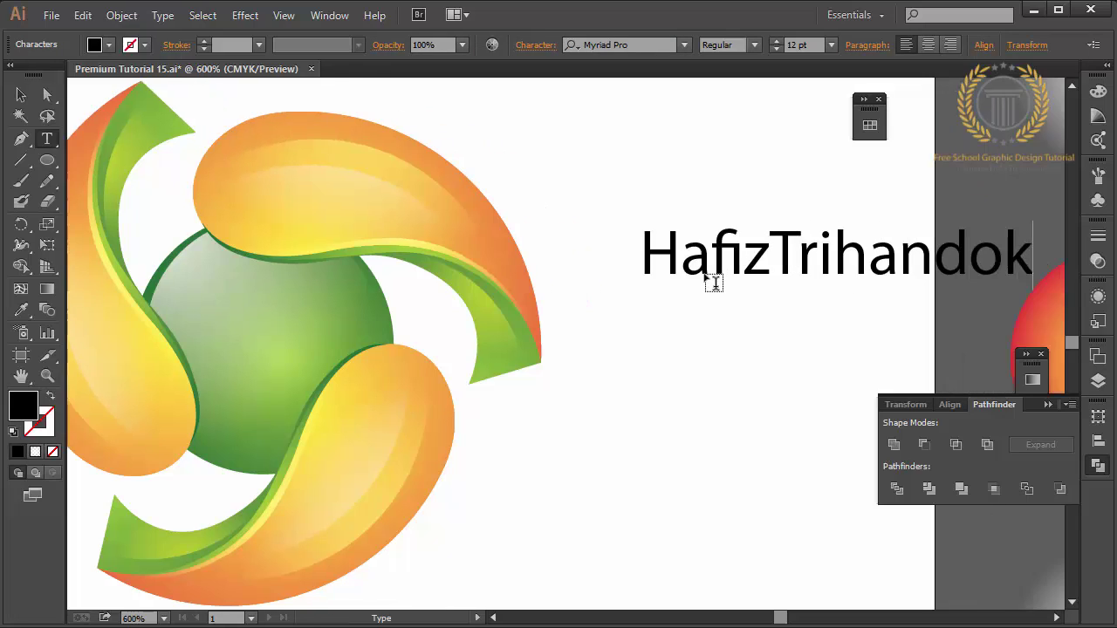
pyautogui.write('o')
pyautogui.press('Return')
pyautogui.write('Hafi')
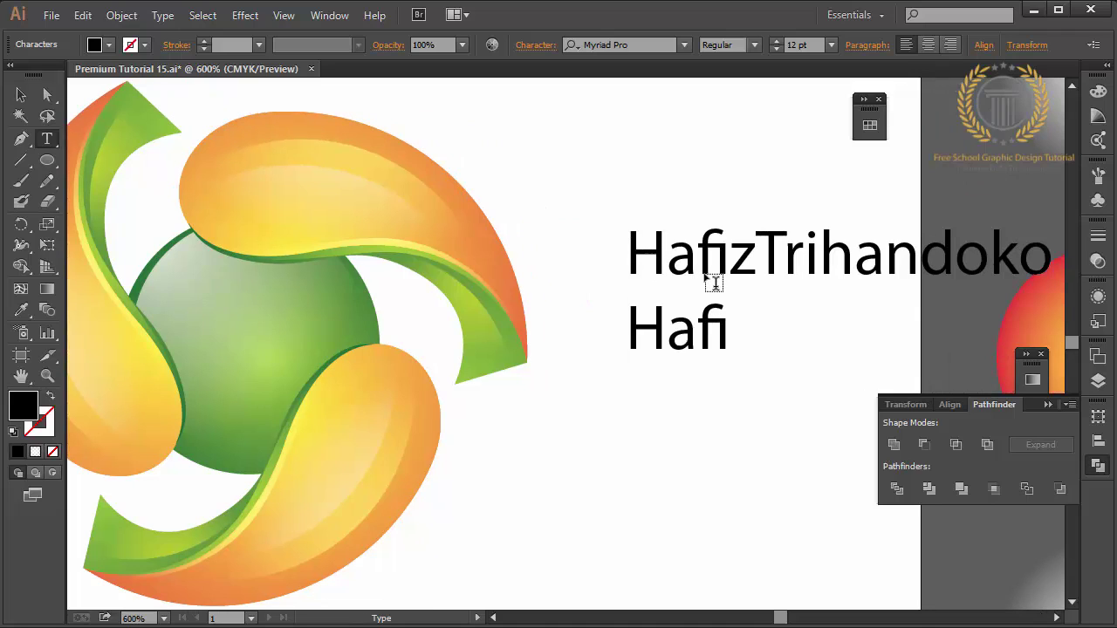
pyautogui.write('dTro')
pyautogui.press('BackSpace')
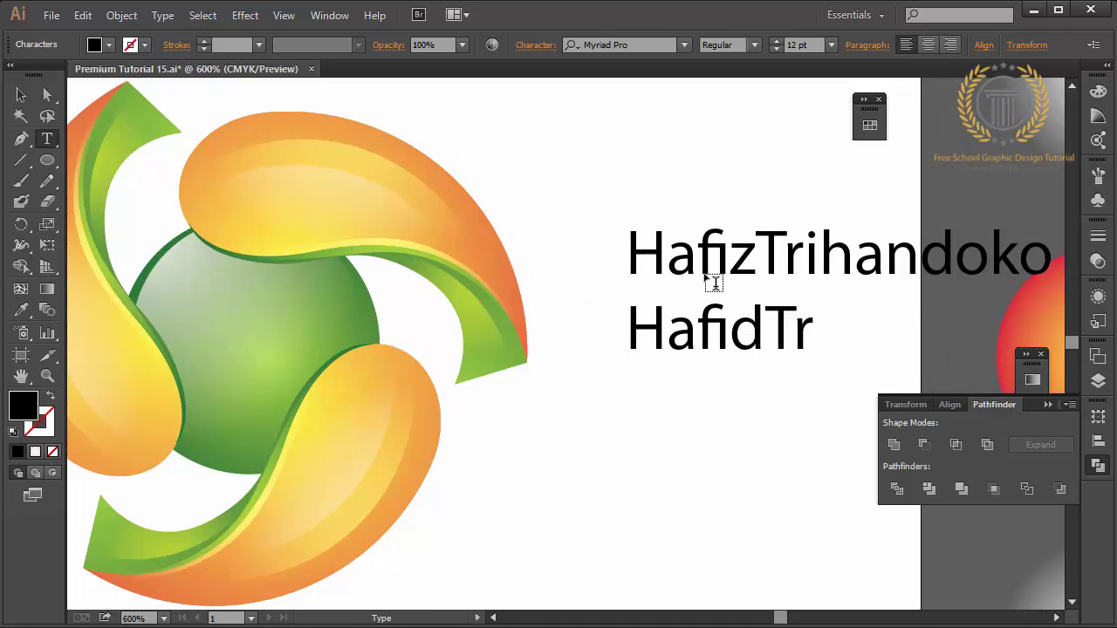
pyautogui.write('ihand')
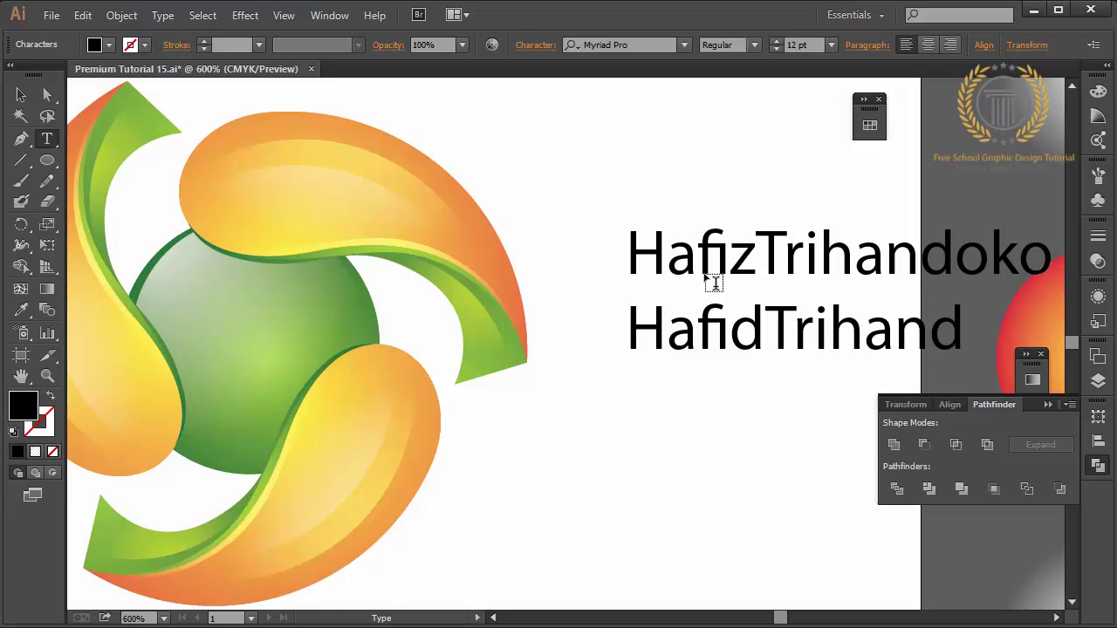
pyautogui.write('oko')
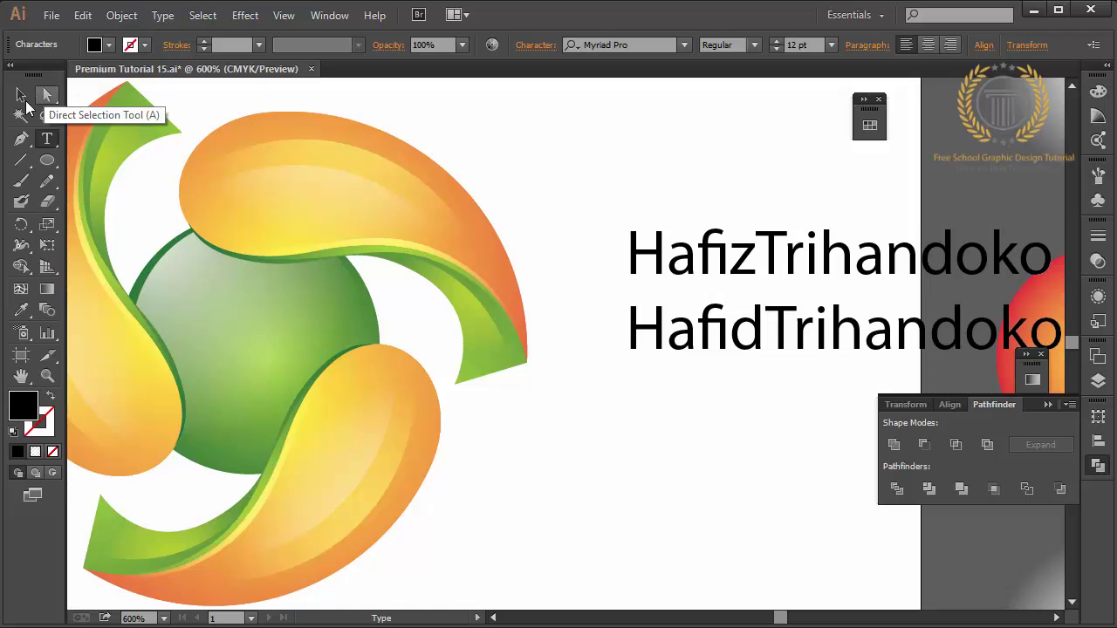
pyautogui.click(21, 94)
# Reposition the name text and scale it down to a smaller size.
pyautogui.moveTo(622, 278); pyautogui.dragTo(604, 278)
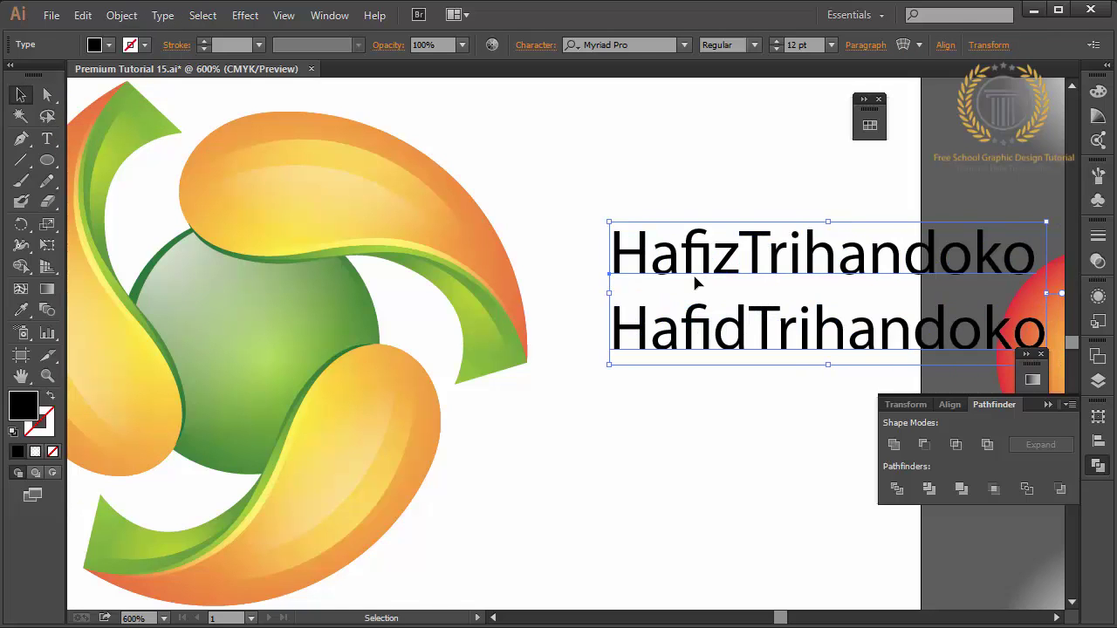
pyautogui.moveTo(700, 281)
pyautogui.mouseDown()
pyautogui.moveTo(587, 187)
pyautogui.moveTo(586, 148)
pyautogui.mouseUp()
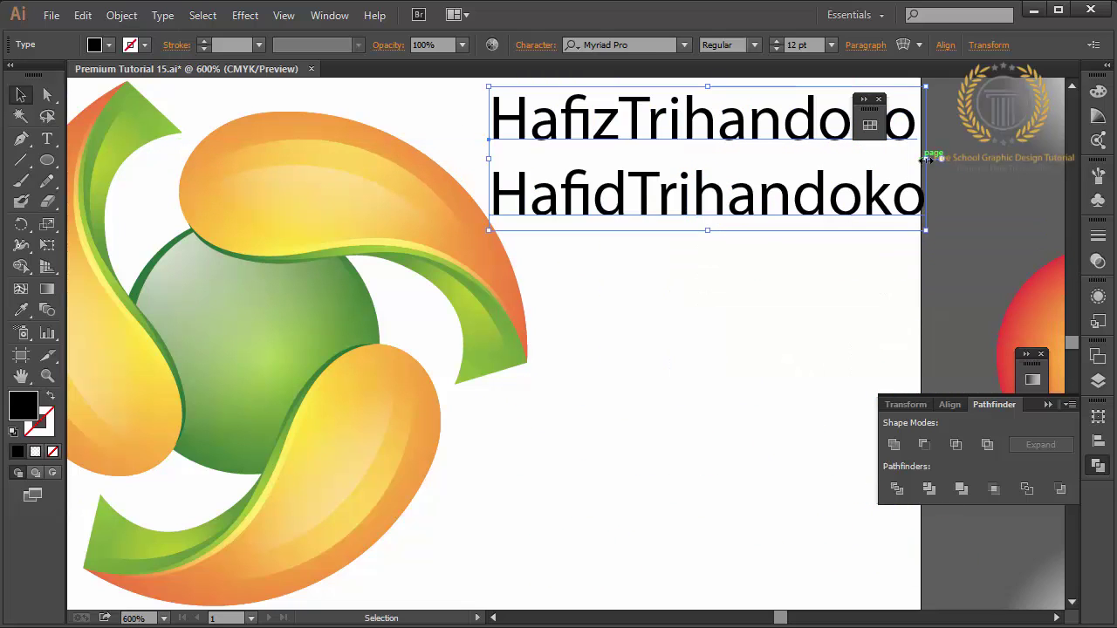
pyautogui.click(830, 168)
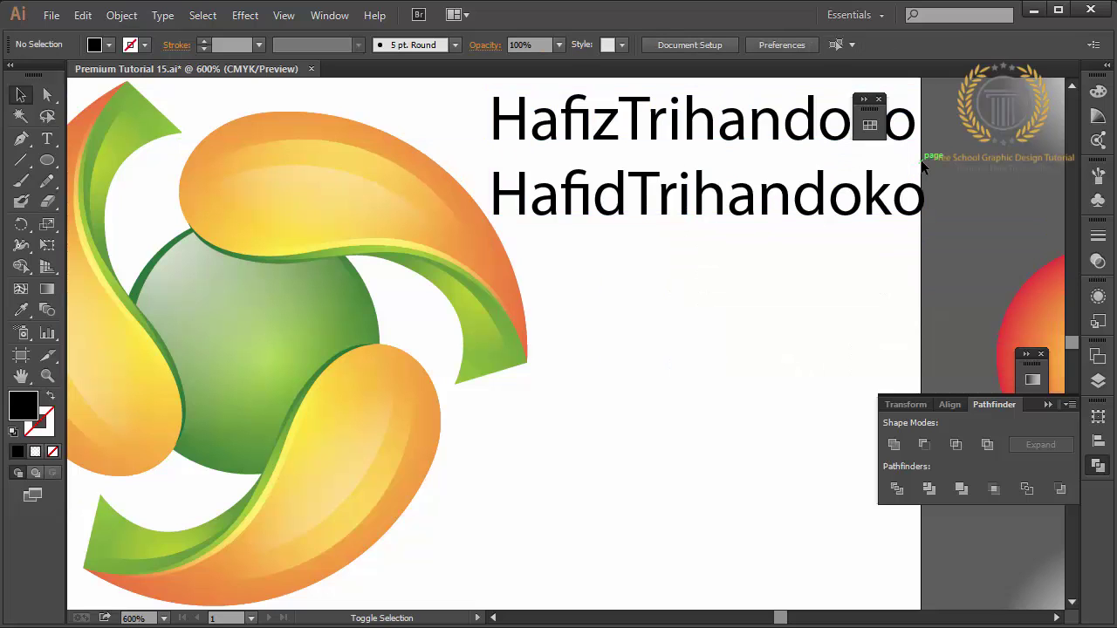
pyautogui.click(916, 186)
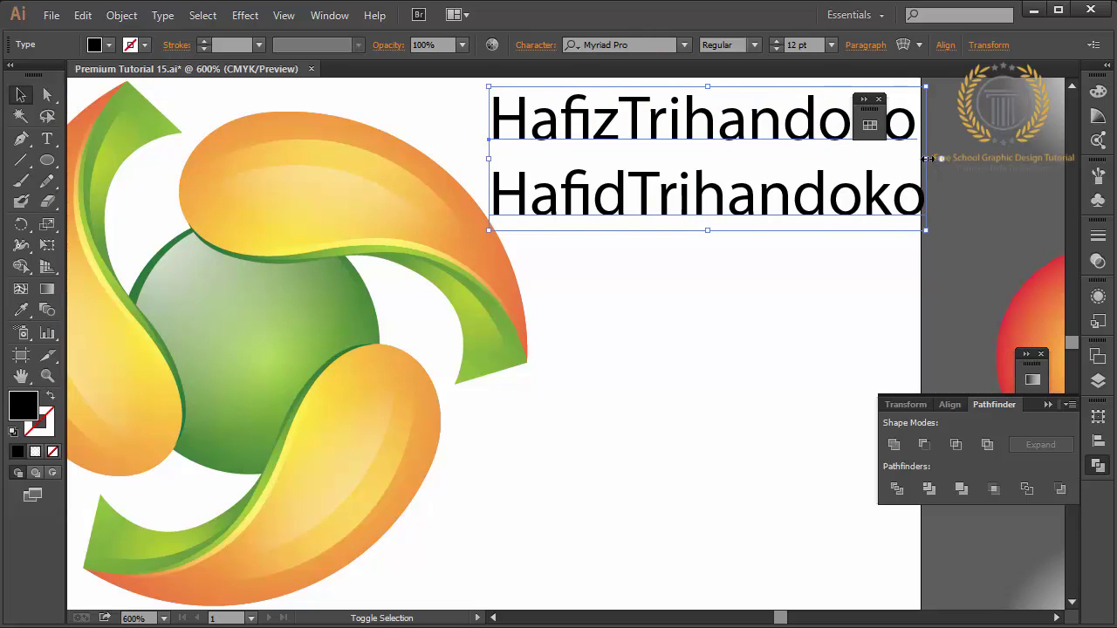
pyautogui.moveTo(923, 159); pyautogui.dragTo(843, 159)
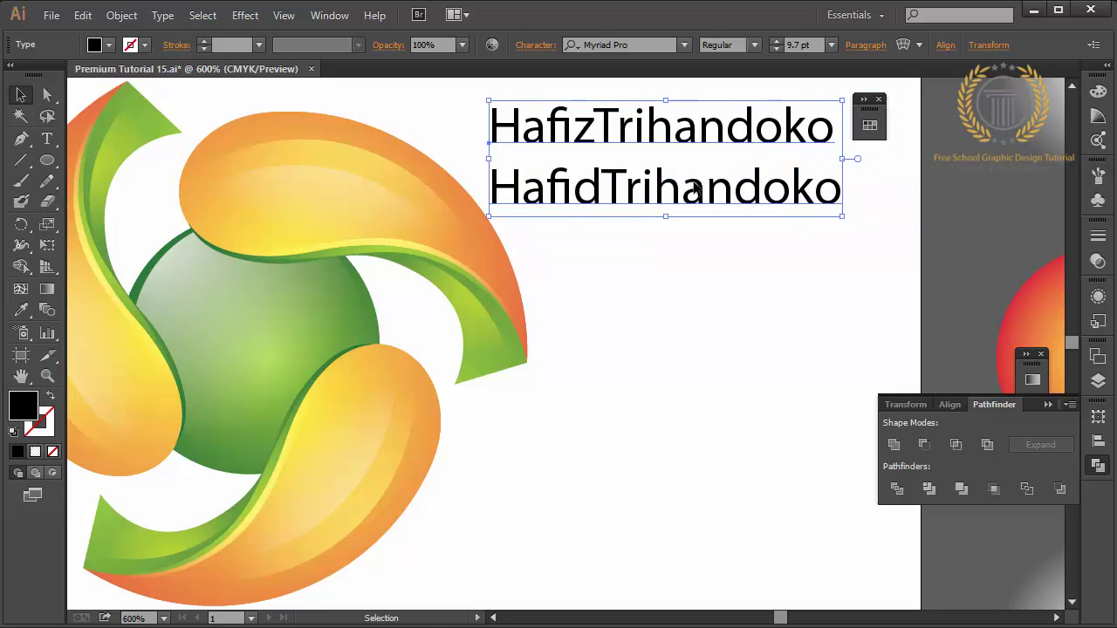
pyautogui.moveTo(696, 186); pyautogui.dragTo(713, 195)
# Make the name text Bold and move it beneath the swirl logo.
pyautogui.click(755, 45)
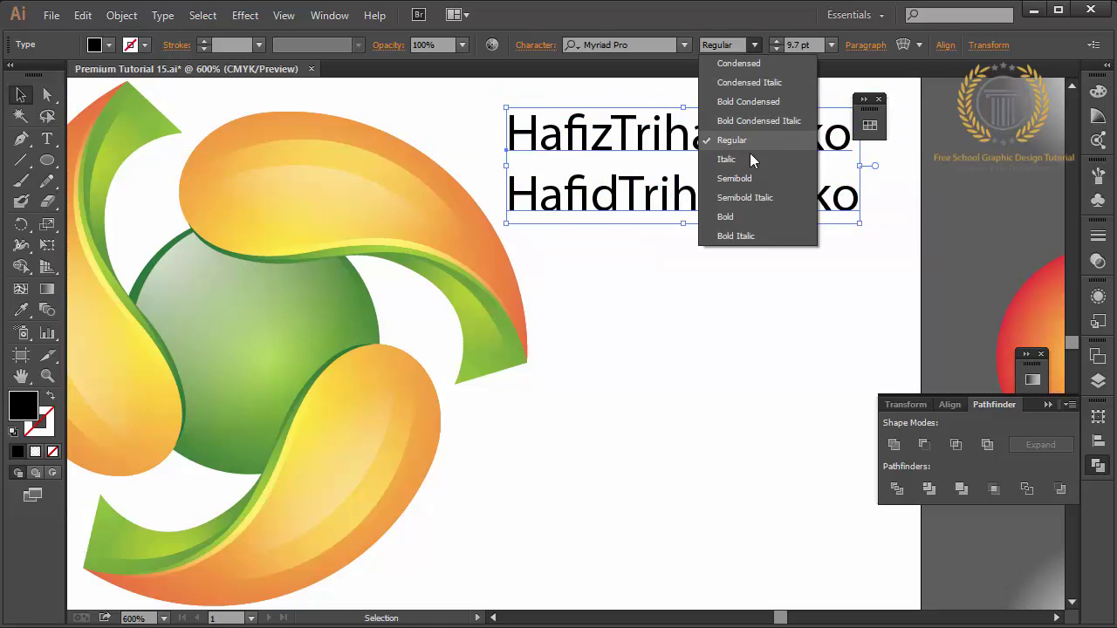
pyautogui.click(758, 216)
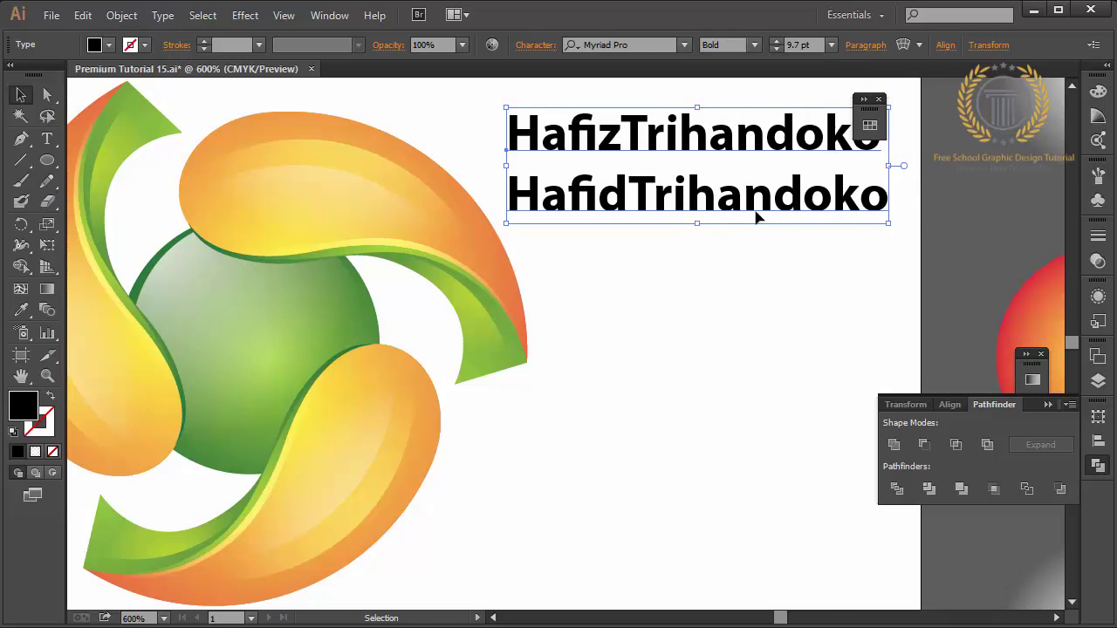
pyautogui.click(807, 302)
pyautogui.moveTo(701, 202)
pyautogui.mouseDown()
pyautogui.moveTo(696, 543)
pyautogui.moveTo(668, 548)
pyautogui.mouseUp()
# Select all the name text and toggle Align Center, then back to Align Left.
pyautogui.hotkey('ctrl', 'a')
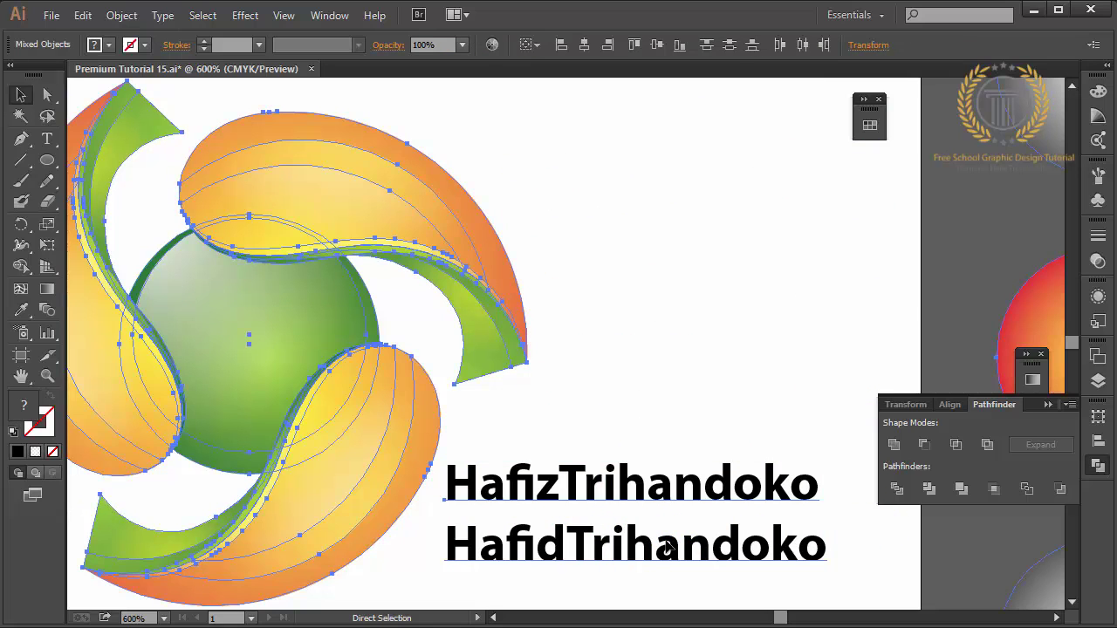
pyautogui.doubleClick(665, 546)
pyautogui.hotkey('ctrl', 'a')
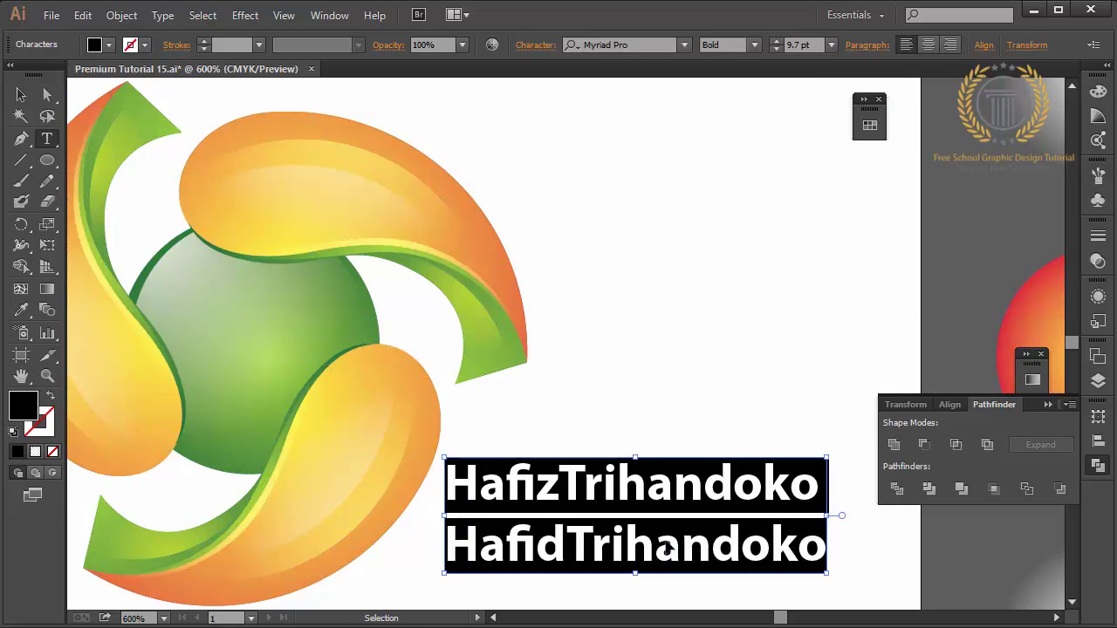
pyautogui.click(927, 45)
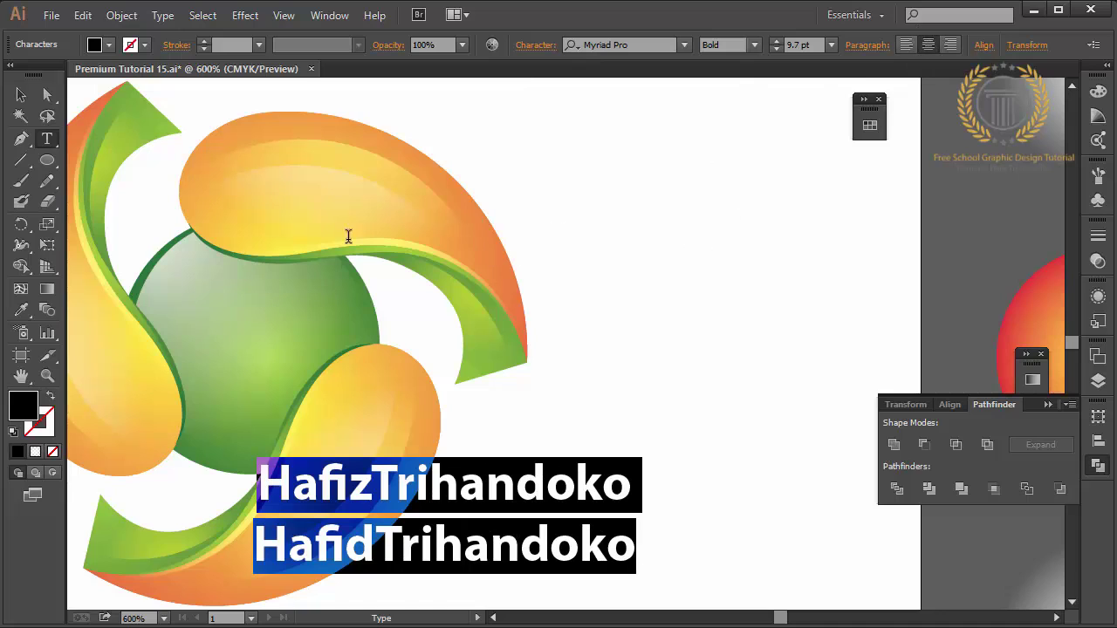
pyautogui.click(907, 46)
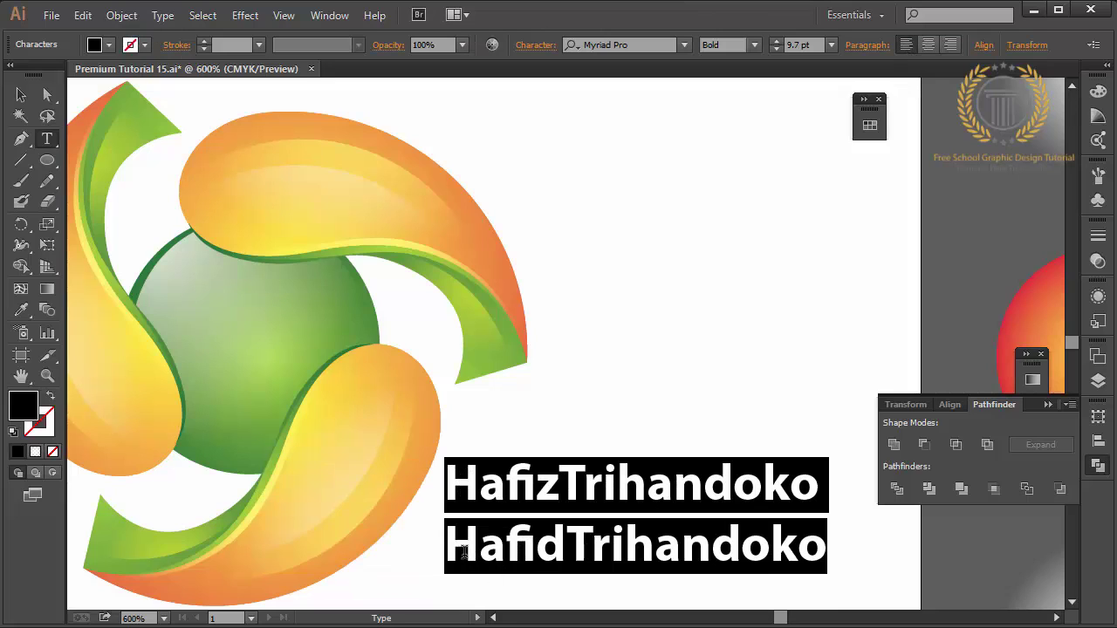
# Select the second name line and try font sizes of 9, 96 and 9.6 pt.
pyautogui.moveTo(446, 544); pyautogui.dragTo(879, 532)
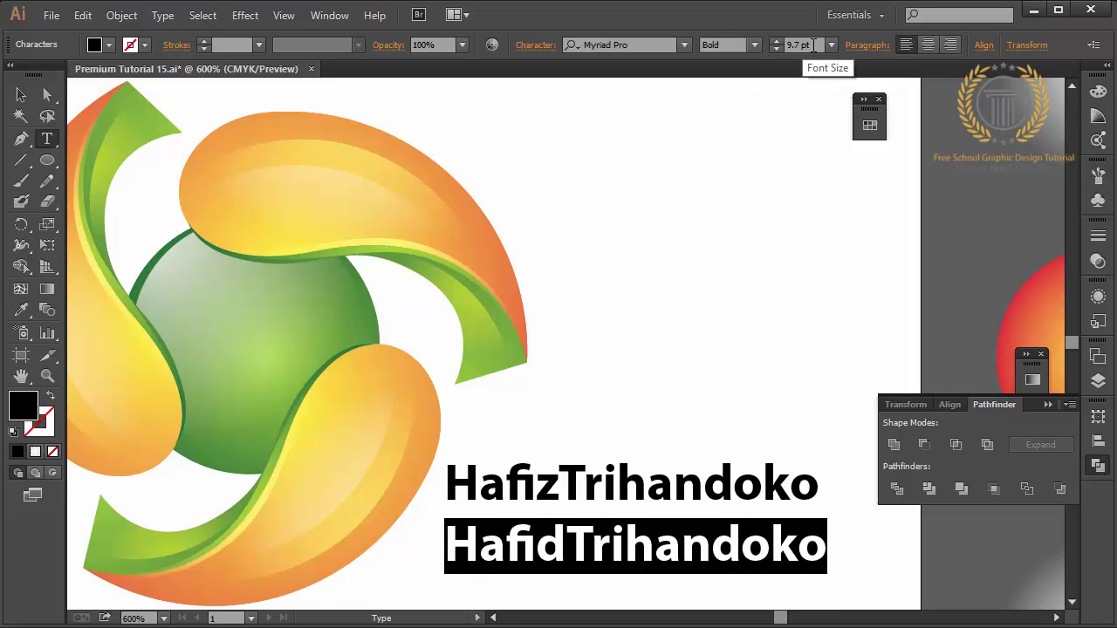
pyautogui.click(732, 47)
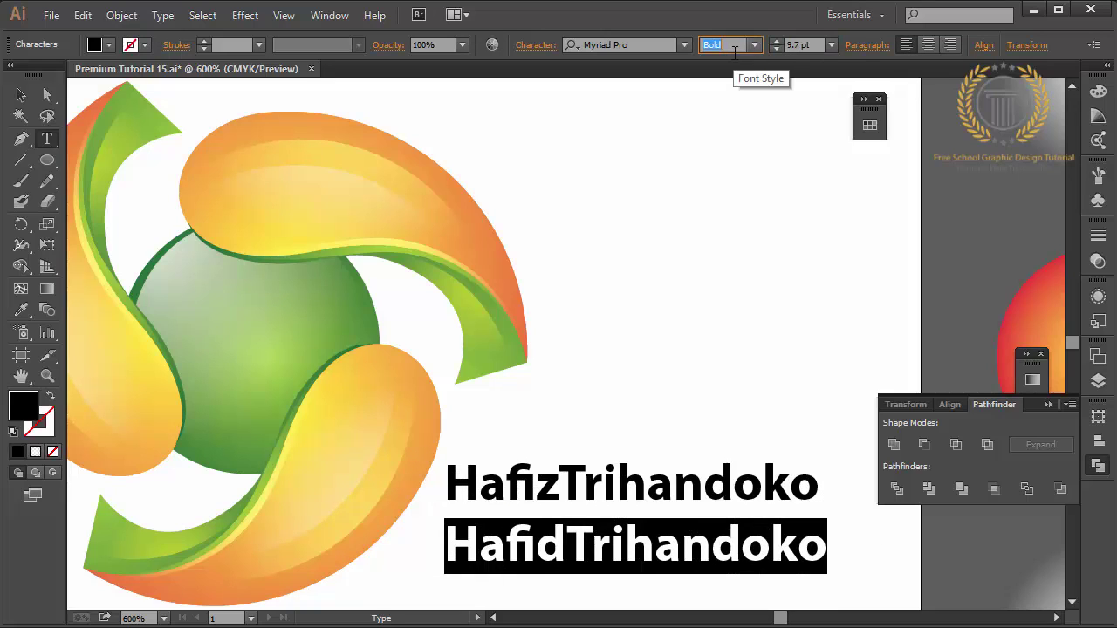
pyautogui.click(816, 45)
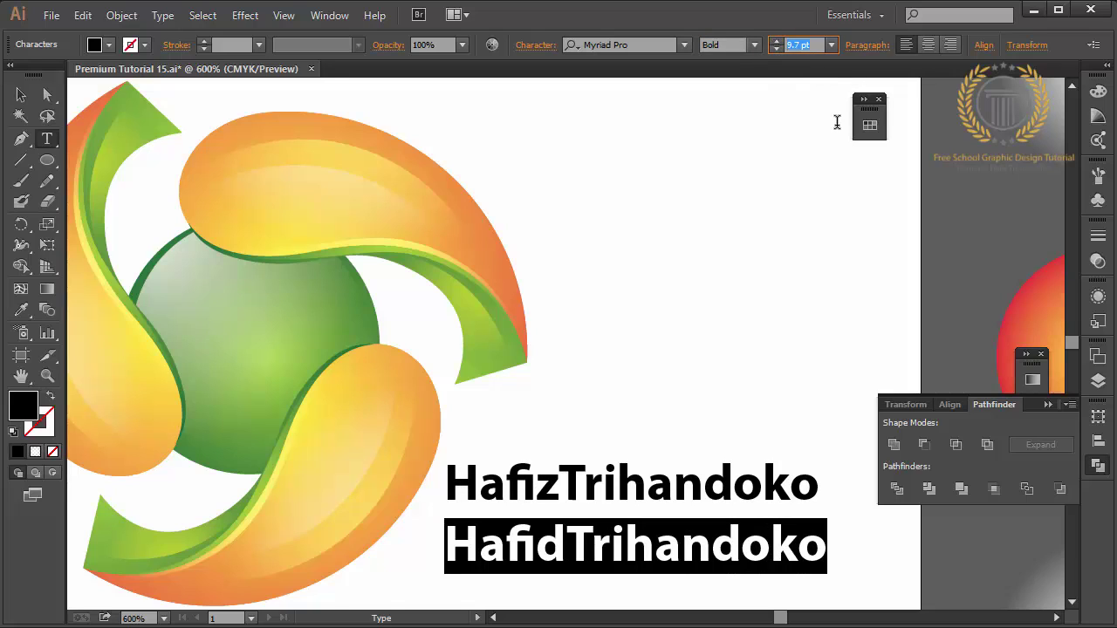
pyautogui.write('9')
pyautogui.press('Return')
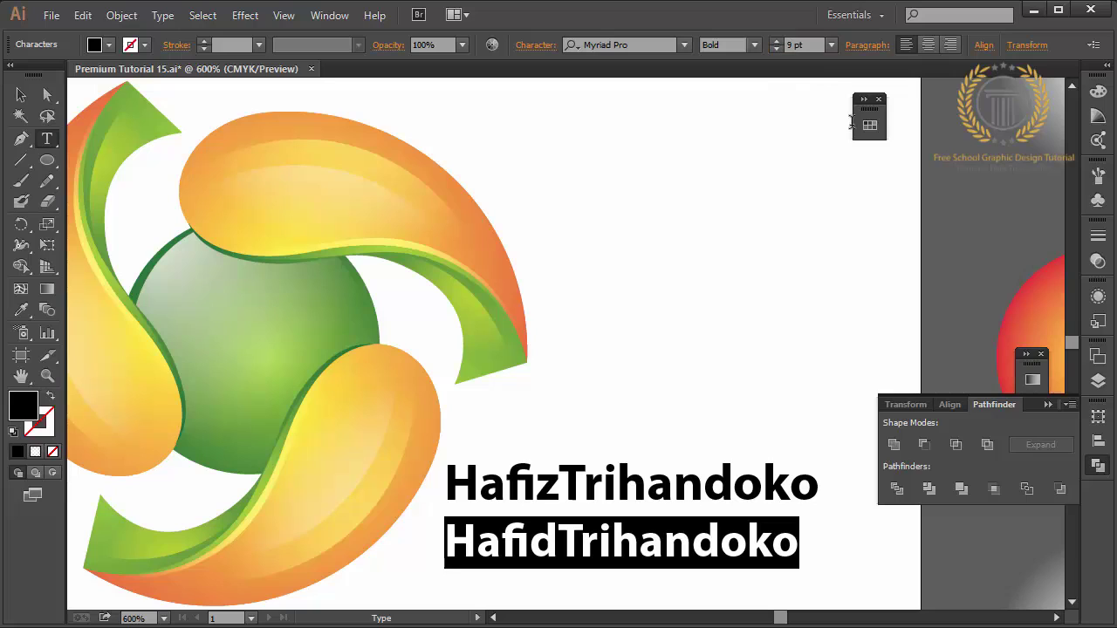
pyautogui.click(796, 44)
pyautogui.write('9,6')
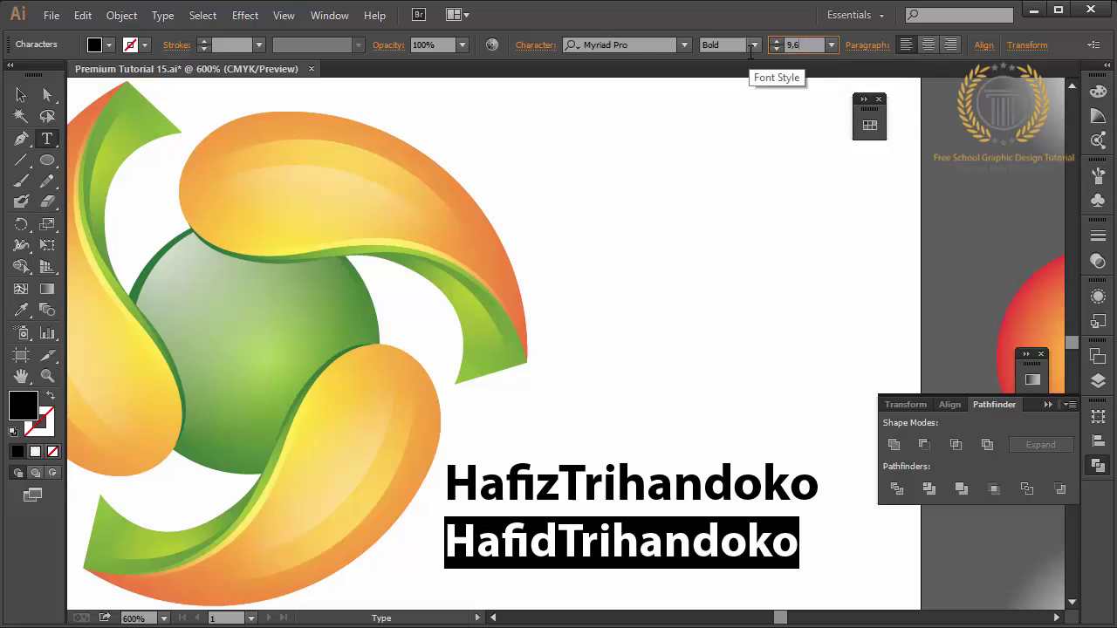
pyautogui.press('Return')
pyautogui.doubleClick(810, 45)
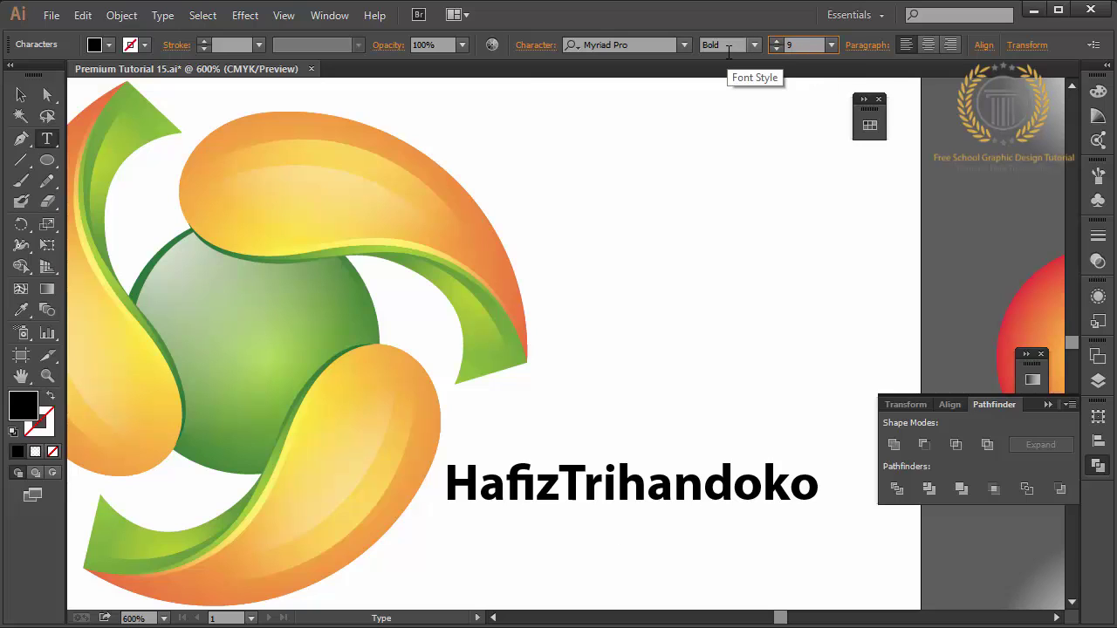
pyautogui.write('.6')
pyautogui.press('Return')
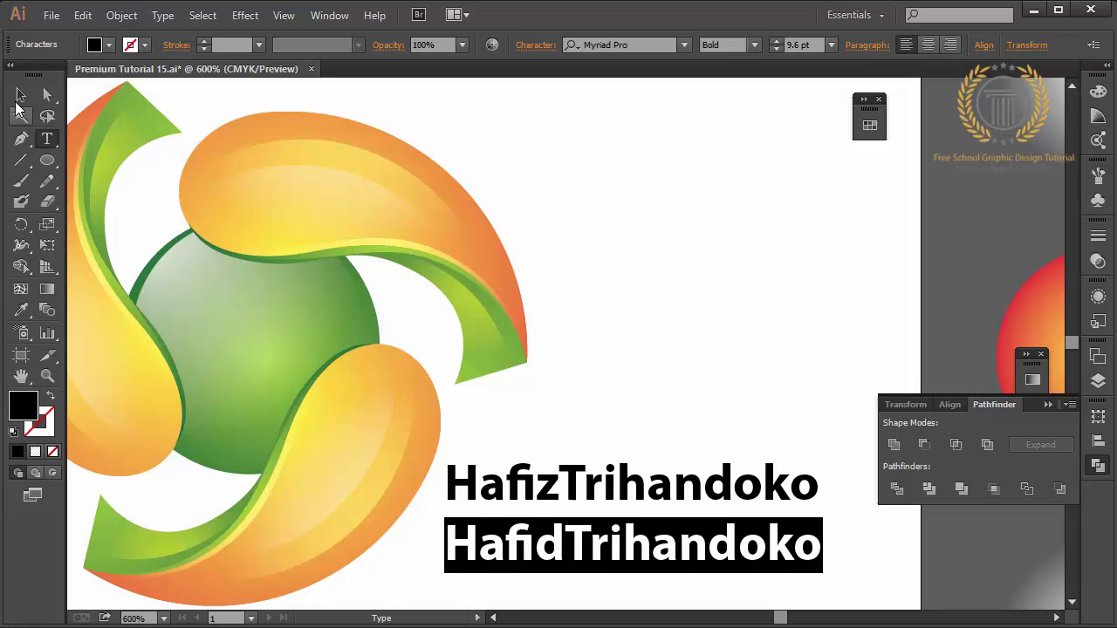
pyautogui.click(21, 95)
# Reselect the whole second line, set it to 9.4 pt, and deselect.
pyautogui.moveTo(913, 364)
pyautogui.mouseDown()
pyautogui.moveTo(814, 537)
pyautogui.moveTo(821, 531)
pyautogui.mouseUp()
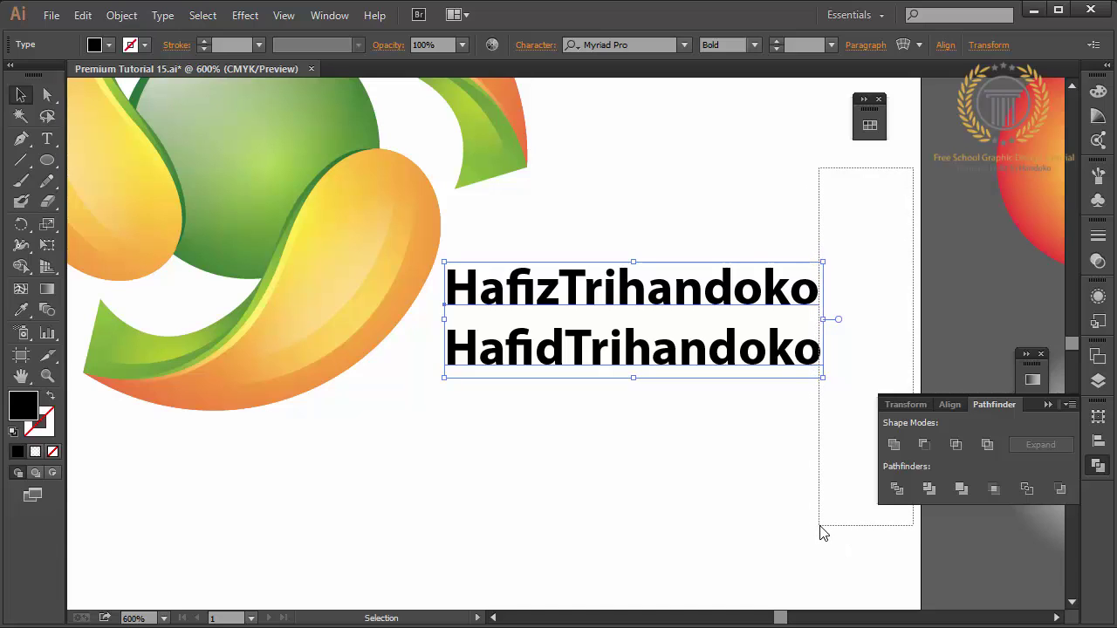
pyautogui.moveTo(821, 533); pyautogui.dragTo(825, 524)
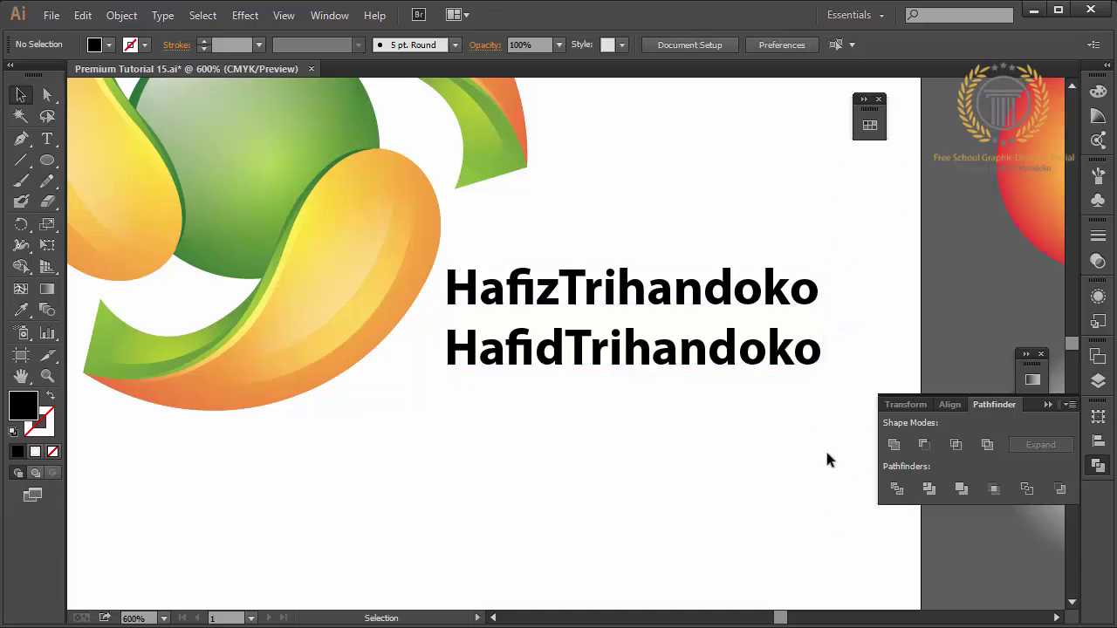
pyautogui.doubleClick(741, 346)
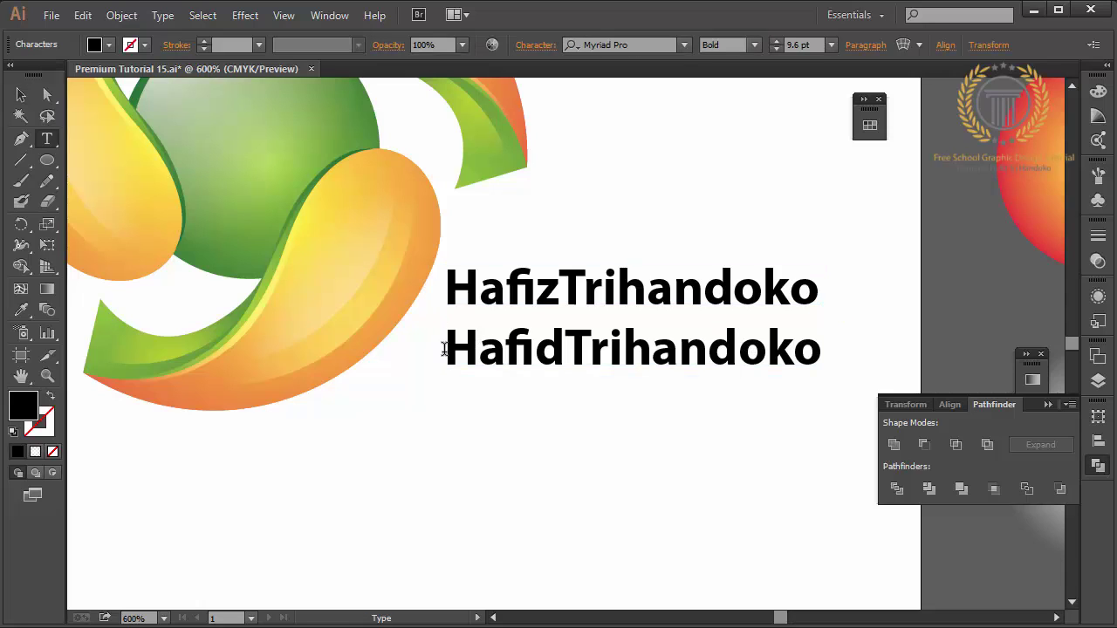
pyautogui.moveTo(444, 349); pyautogui.dragTo(830, 345)
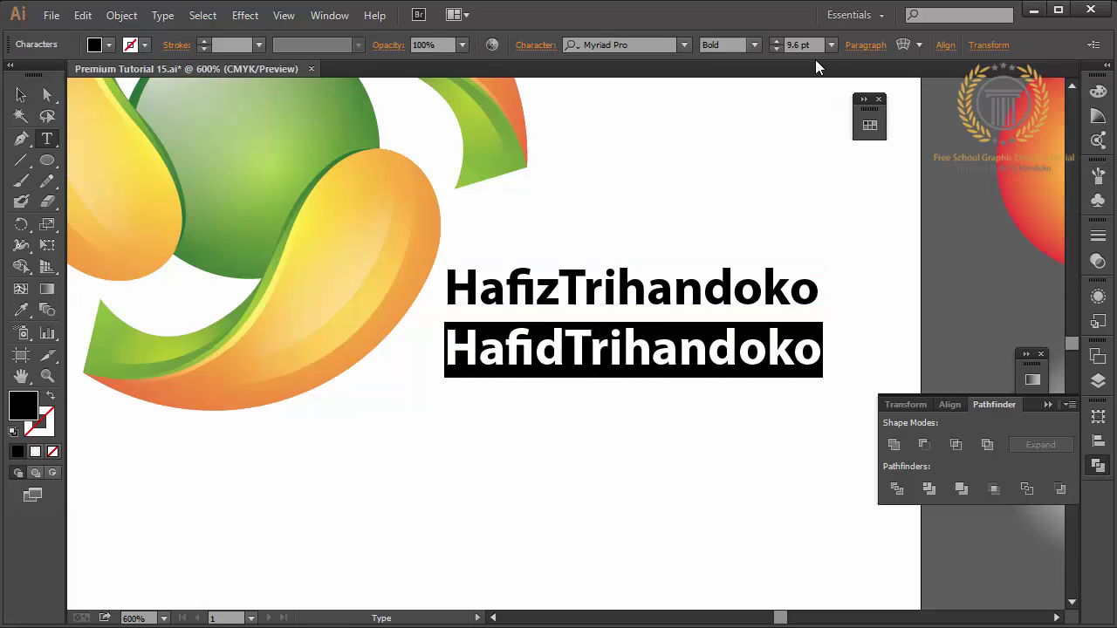
pyautogui.moveTo(812, 44); pyautogui.dragTo(794, 44)
pyautogui.write('9.4')
pyautogui.press('Return')
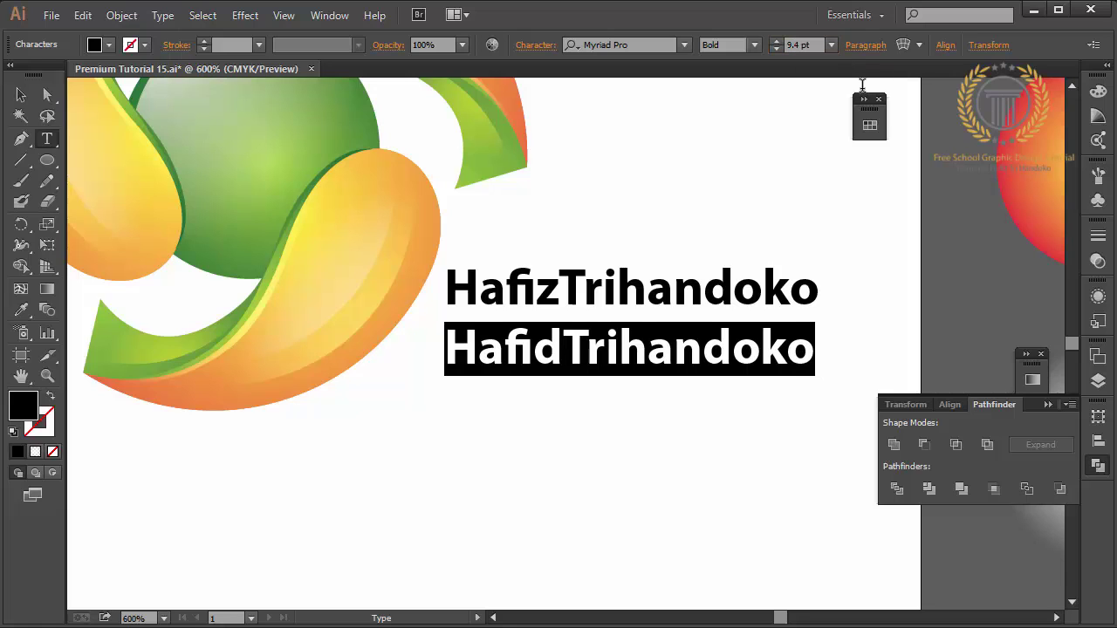
pyautogui.click(21, 94)
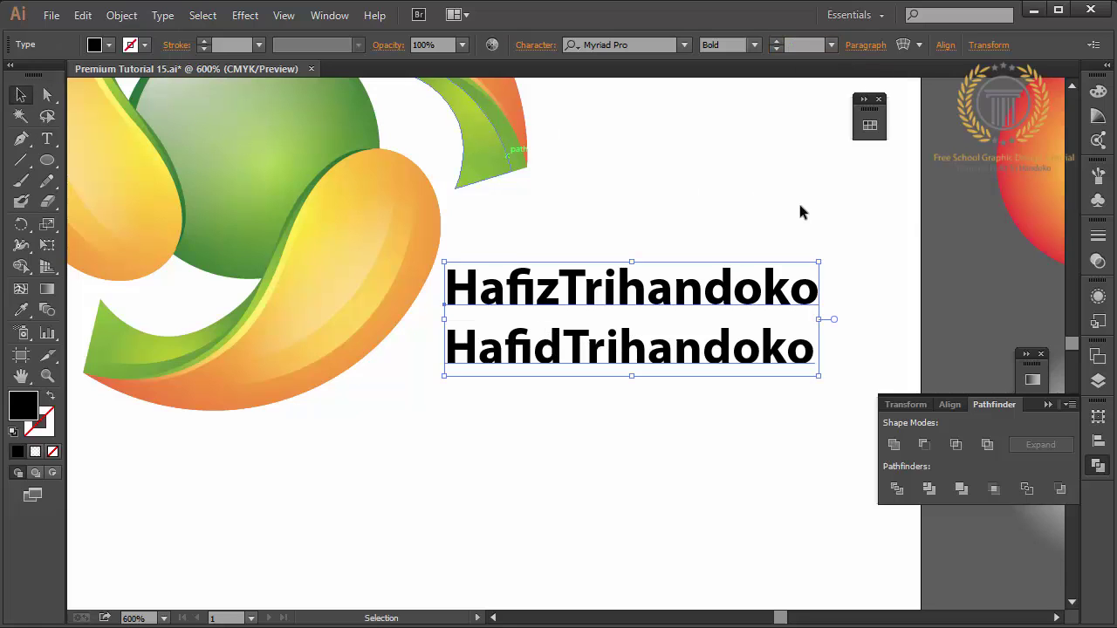
pyautogui.click(834, 211)
pyautogui.moveTo(917, 215)
pyautogui.mouseDown()
pyautogui.moveTo(817, 513)
pyautogui.moveTo(827, 499)
pyautogui.mouseUp()
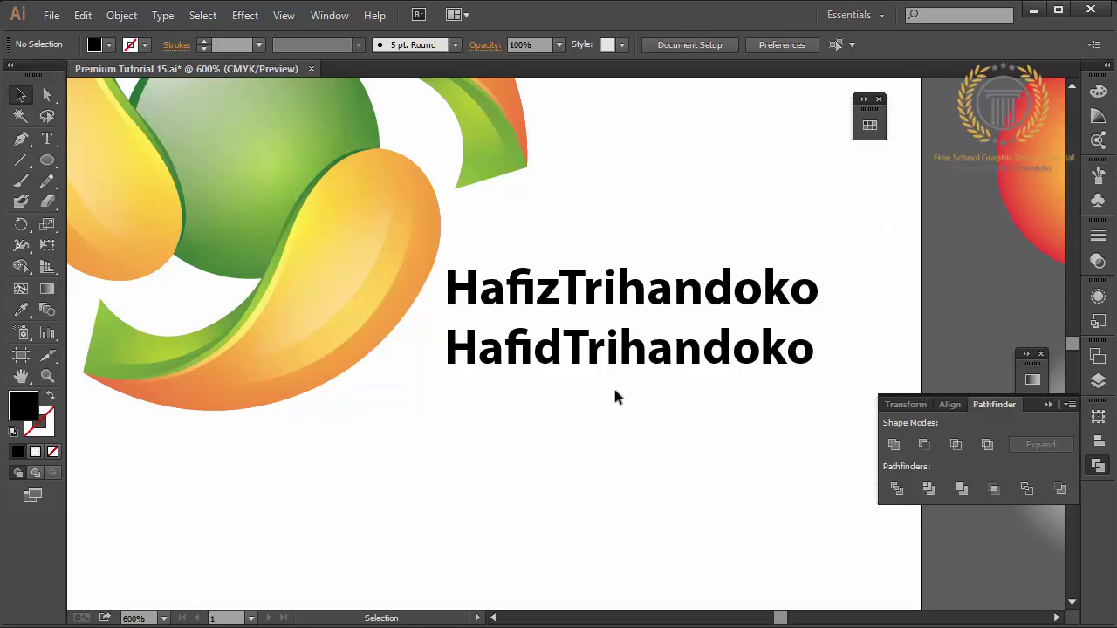
# Draw a guide rectangle at the first line's right edge, then select the whole second line.
pyautogui.moveTo(48, 162)
pyautogui.mouseDown()
pyautogui.moveTo(105, 179)
pyautogui.moveTo(119, 163)
pyautogui.mouseUp()
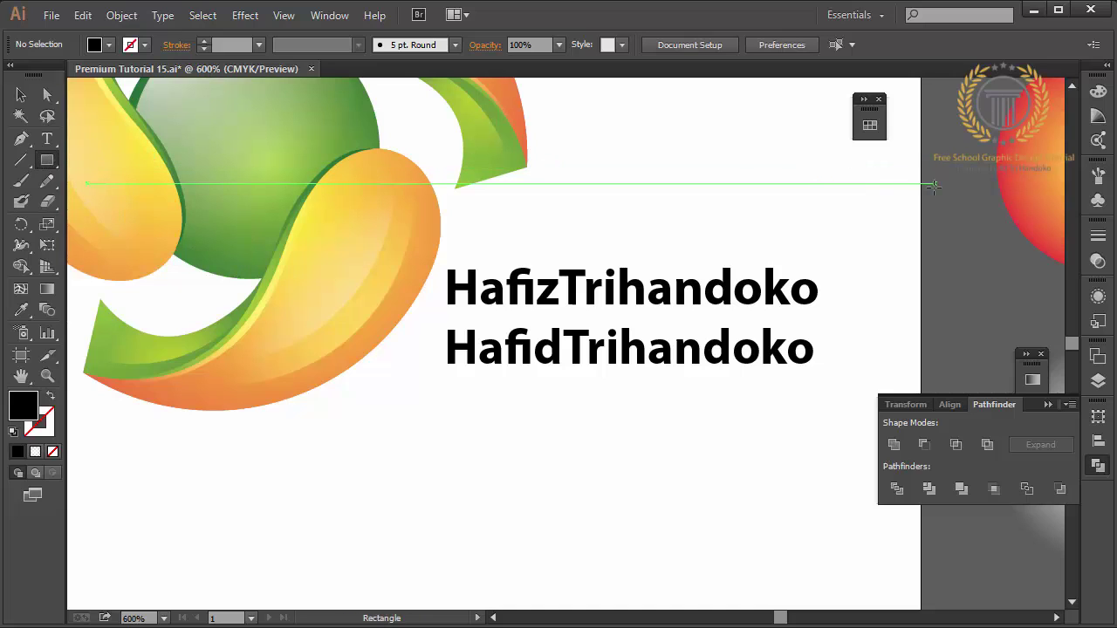
pyautogui.moveTo(931, 199)
pyautogui.mouseDown()
pyautogui.moveTo(809, 472)
pyautogui.moveTo(818, 468)
pyautogui.mouseUp()
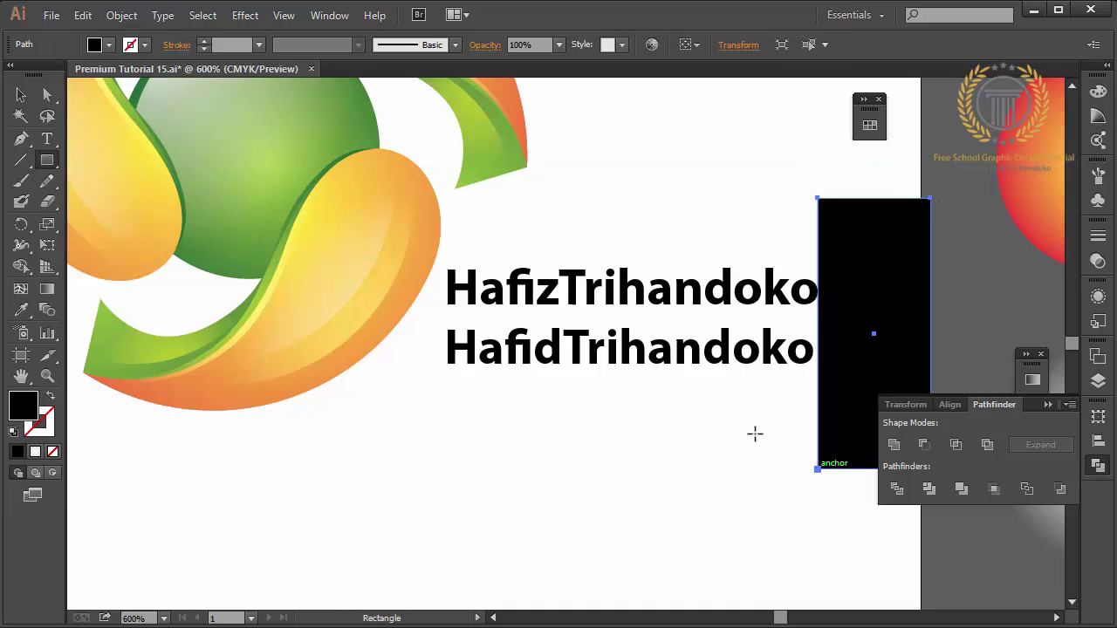
pyautogui.click(21, 94)
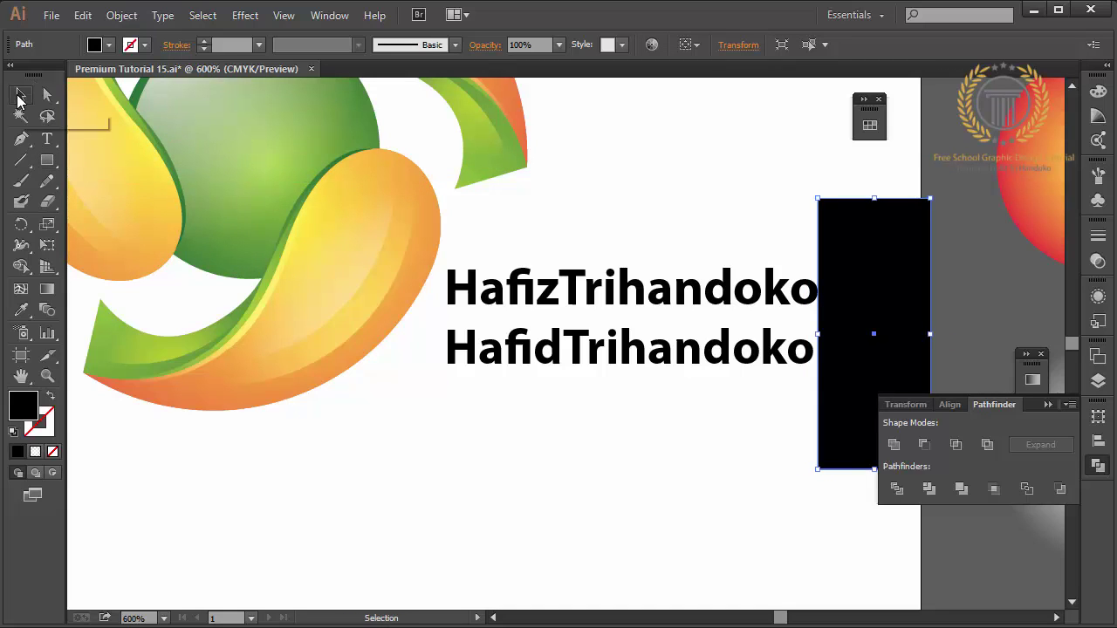
pyautogui.click(749, 351)
pyautogui.press('t')
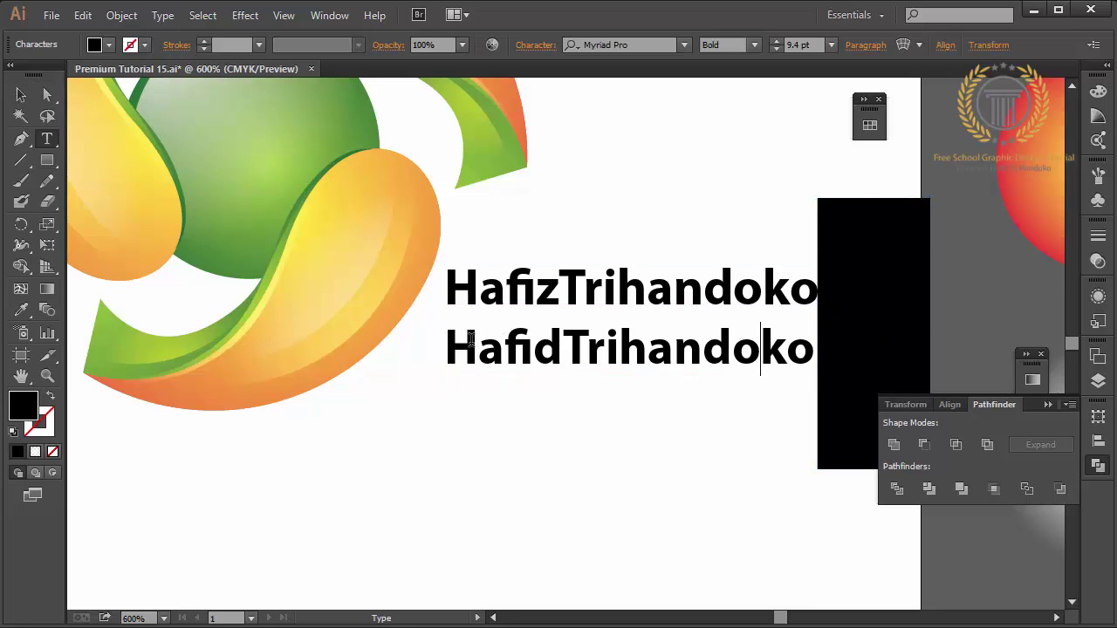
pyautogui.moveTo(447, 349); pyautogui.dragTo(824, 360)
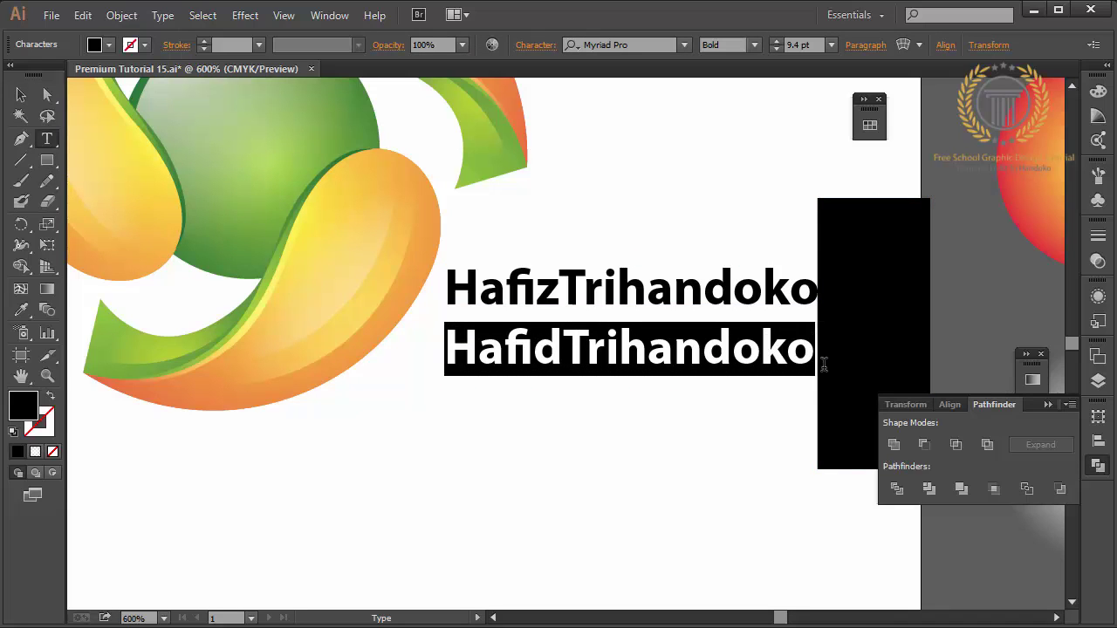
# Set the second line's font size to 9.55 pt and delete the black guide rectangle.
pyautogui.click(798, 46)
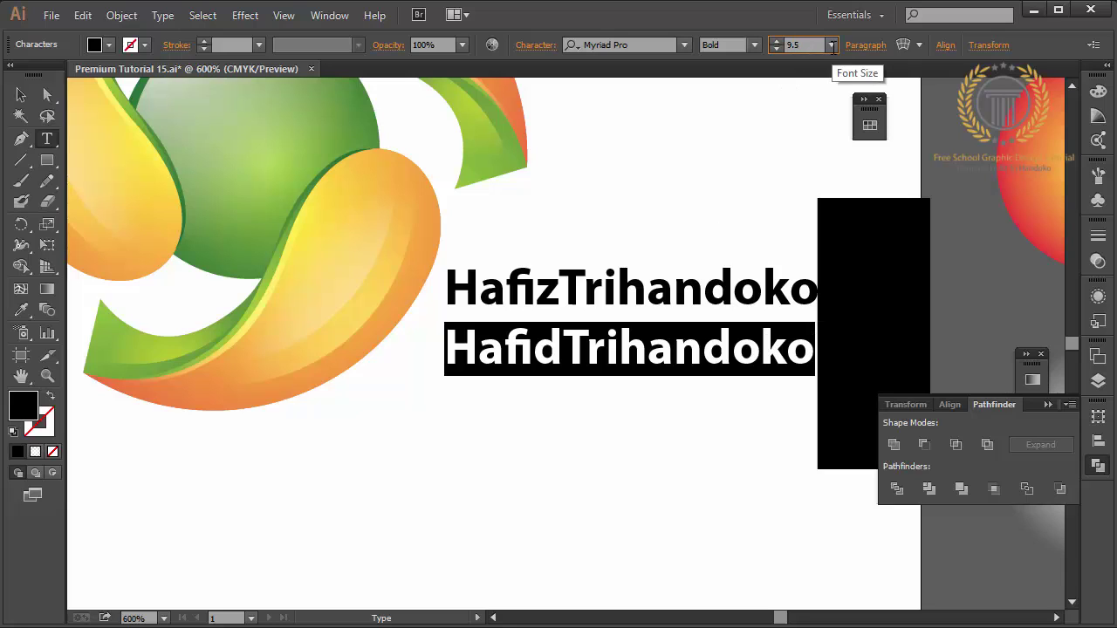
pyautogui.press('Return')
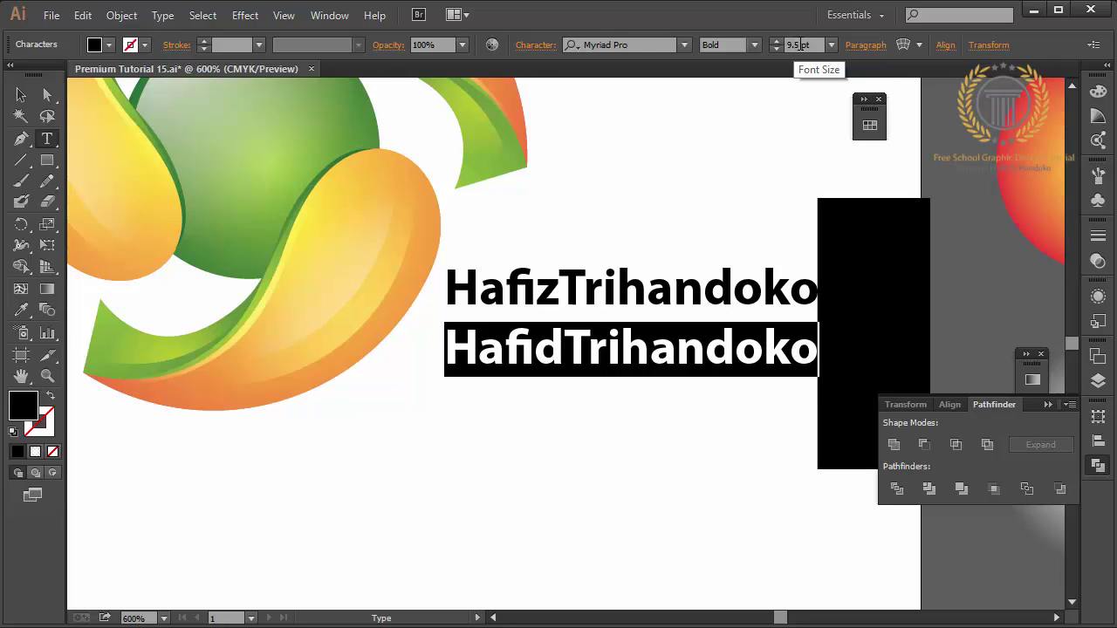
pyautogui.click(797, 45)
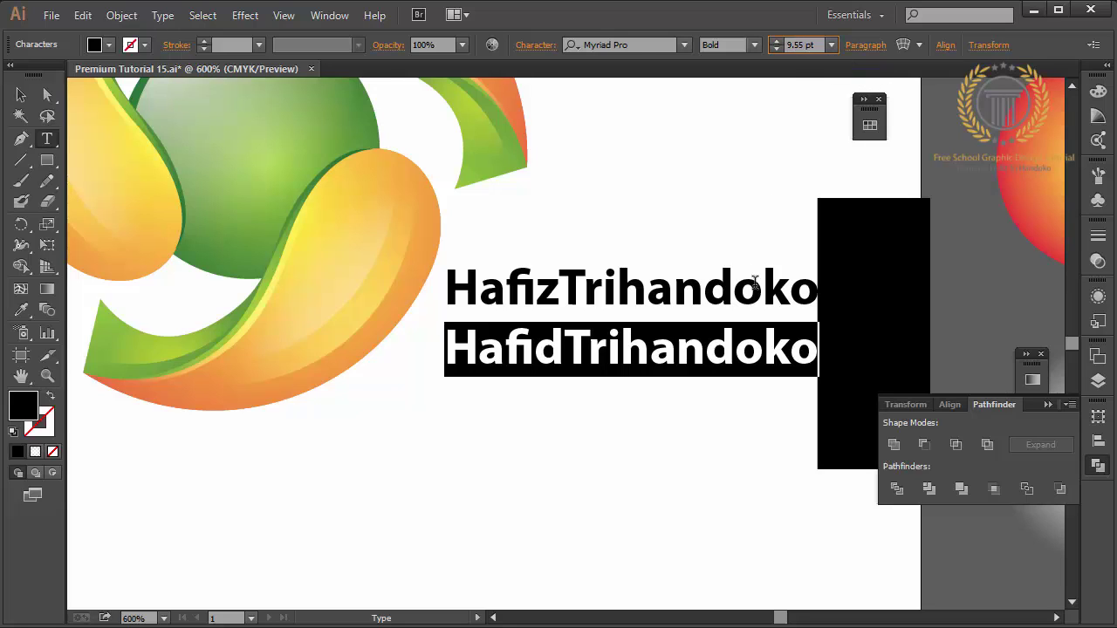
pyautogui.press('Return')
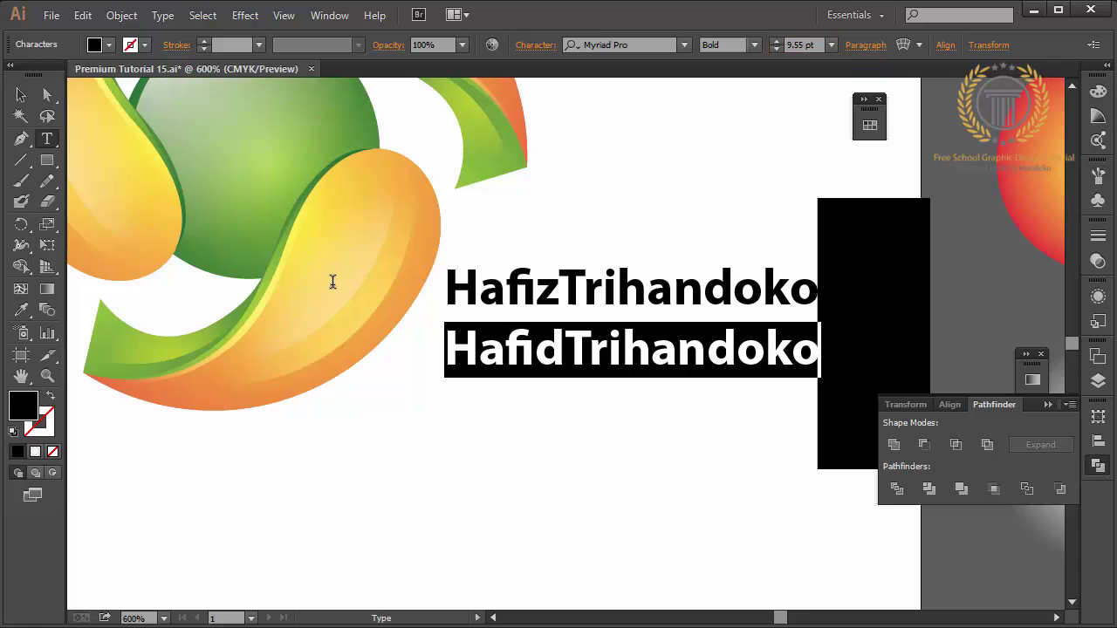
pyautogui.click(21, 94)
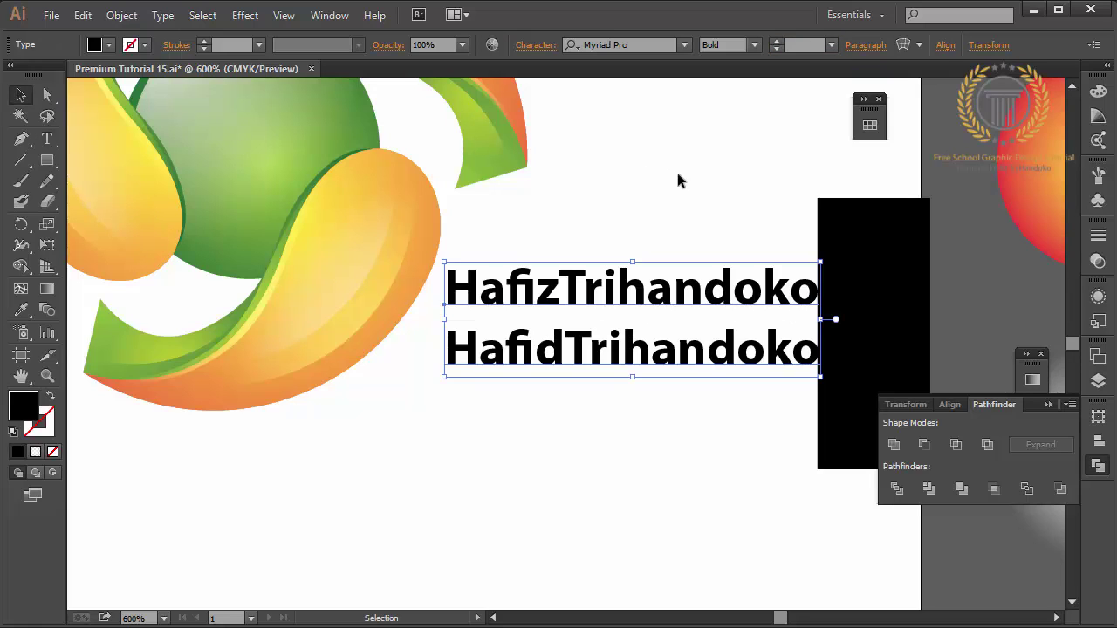
pyautogui.click(704, 174)
pyautogui.click(905, 263)
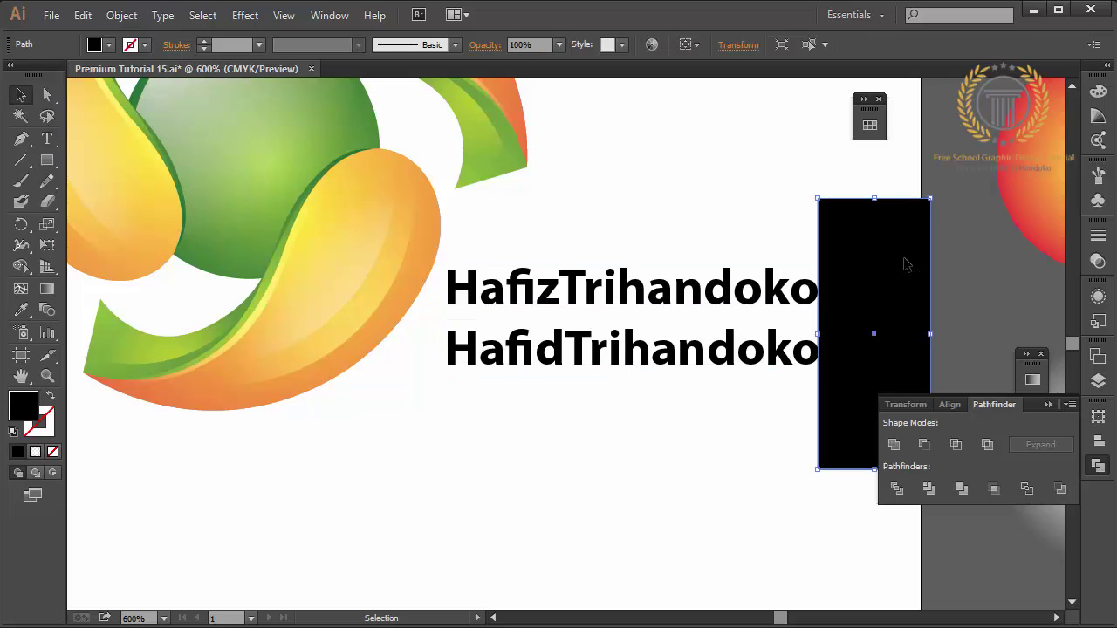
pyautogui.press('Delete')
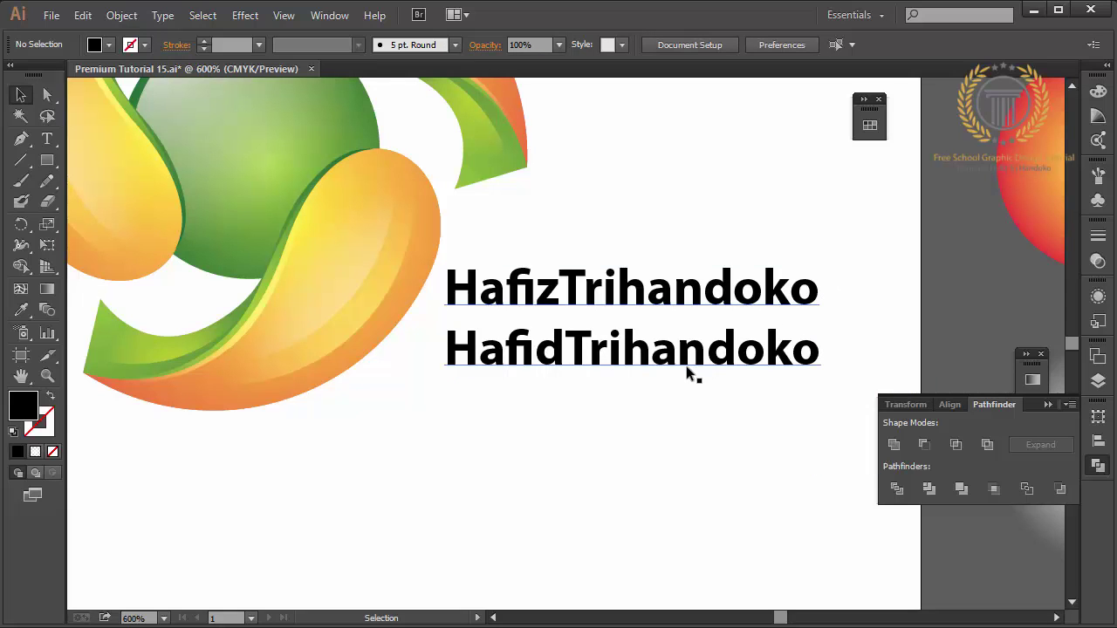
# Move the two-line name text below the swirl logo.
pyautogui.click(697, 365)
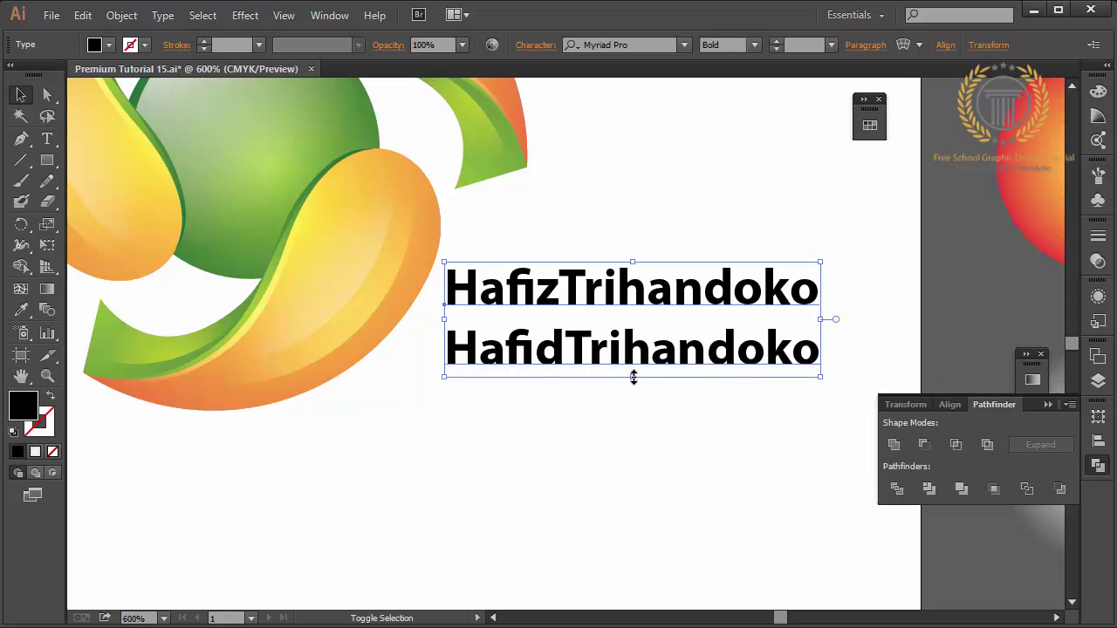
pyautogui.moveTo(630, 374)
pyautogui.mouseDown()
pyautogui.moveTo(630, 426)
pyautogui.moveTo(261, 562)
pyautogui.mouseUp()
pyautogui.hotkey('ctrl', '-')
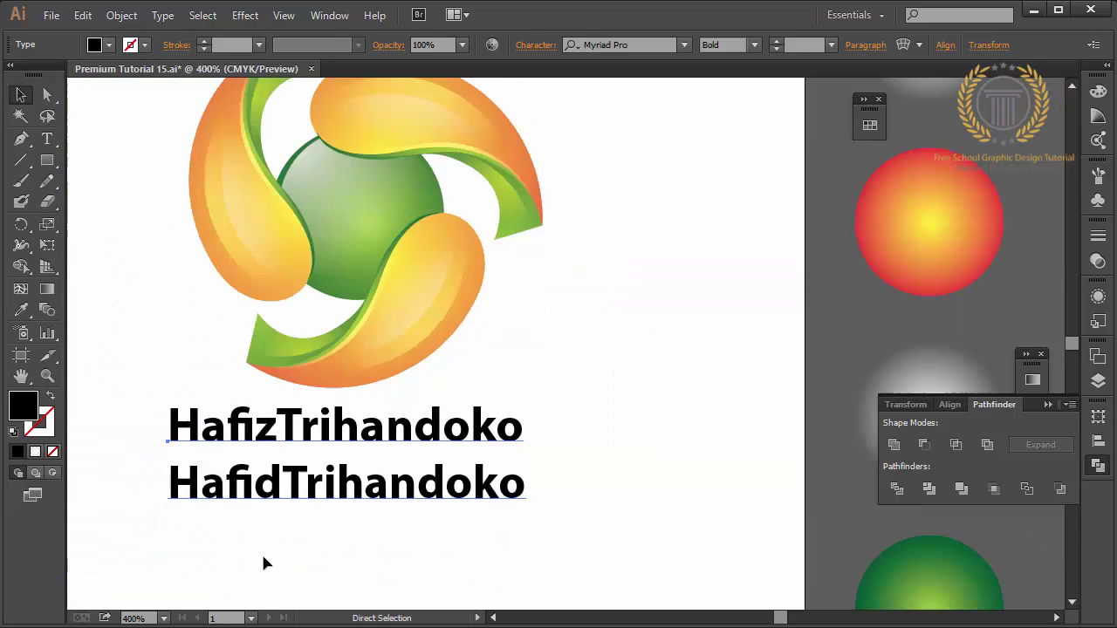
pyautogui.hotkey('ctrl', '-')
pyautogui.scroll(3, 265, 563)
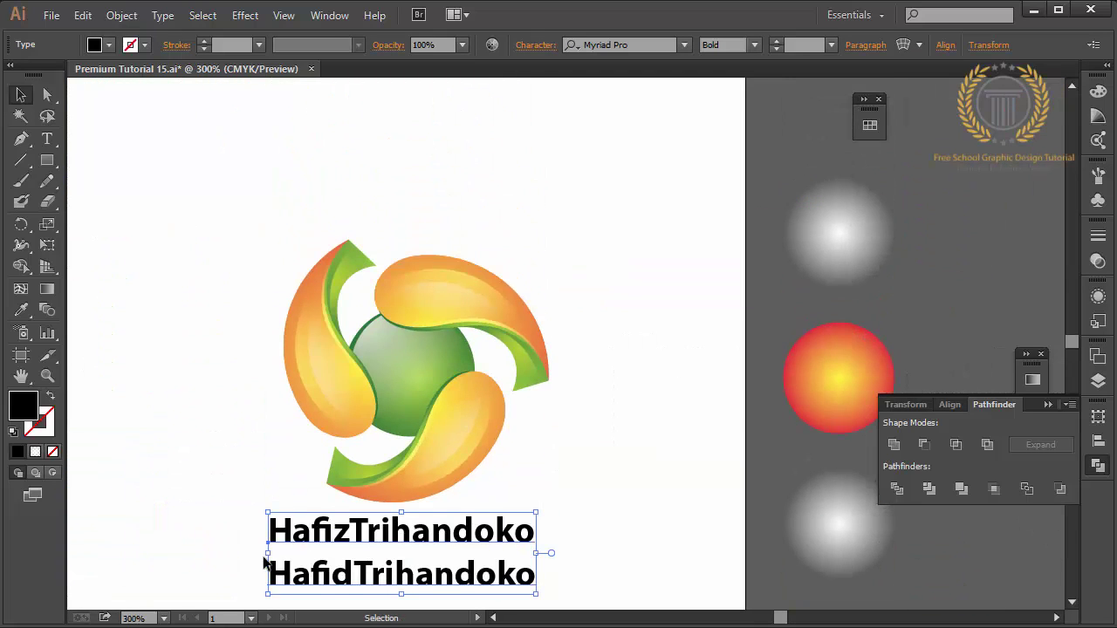
# Group the blades and sphere of the logo and rotate the group slightly.
pyautogui.click(403, 430)
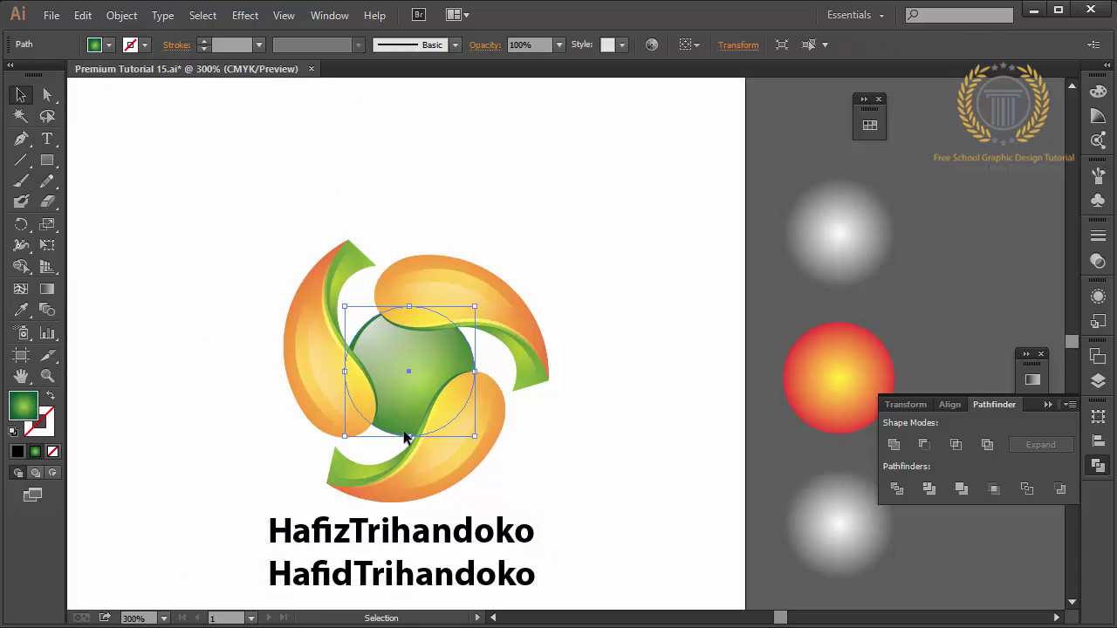
pyautogui.moveTo(636, 194); pyautogui.dragTo(201, 499)
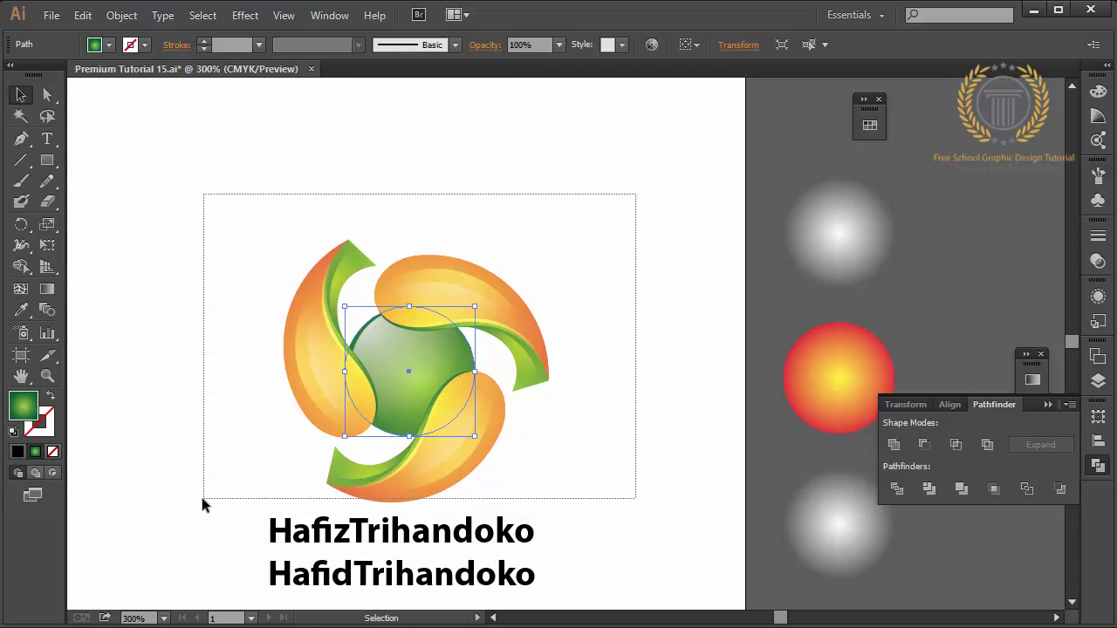
pyautogui.rightClick(361, 403)
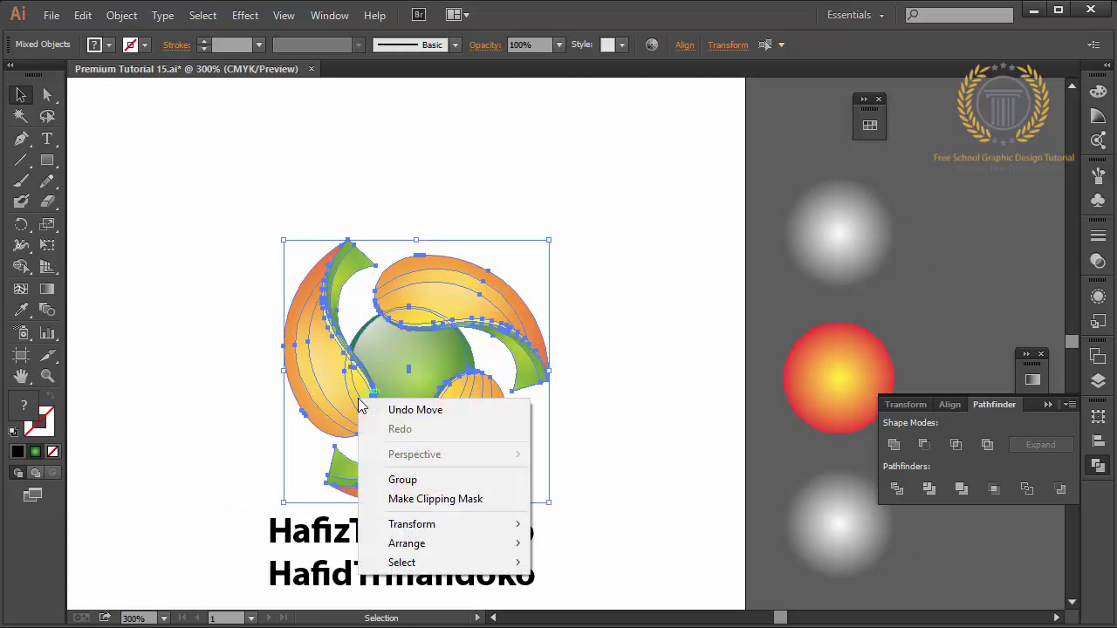
pyautogui.click(402, 481)
pyautogui.moveTo(556, 509); pyautogui.dragTo(439, 548)
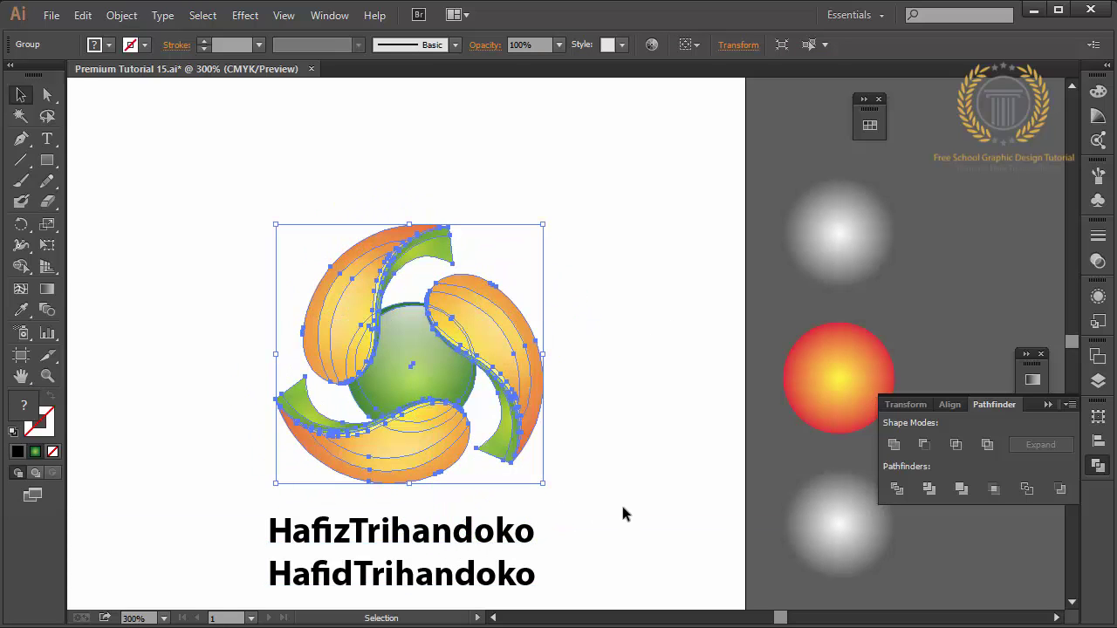
# Nudge the name text slightly up and right beneath the logo.
pyautogui.doubleClick(499, 543)
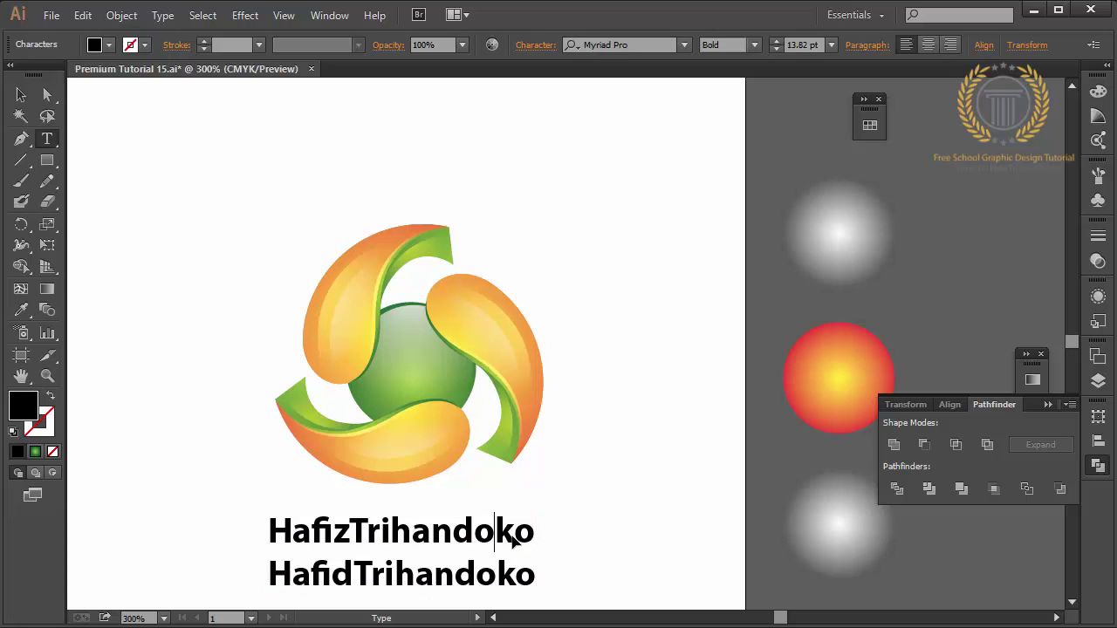
pyautogui.click(20, 94)
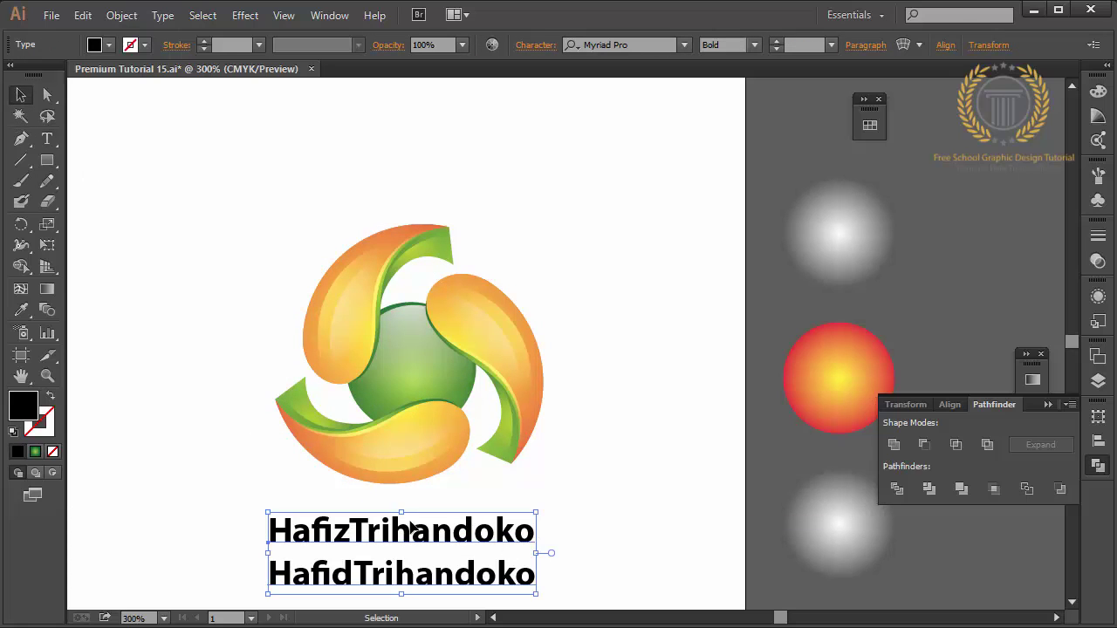
pyautogui.moveTo(407, 534); pyautogui.dragTo(426, 522)
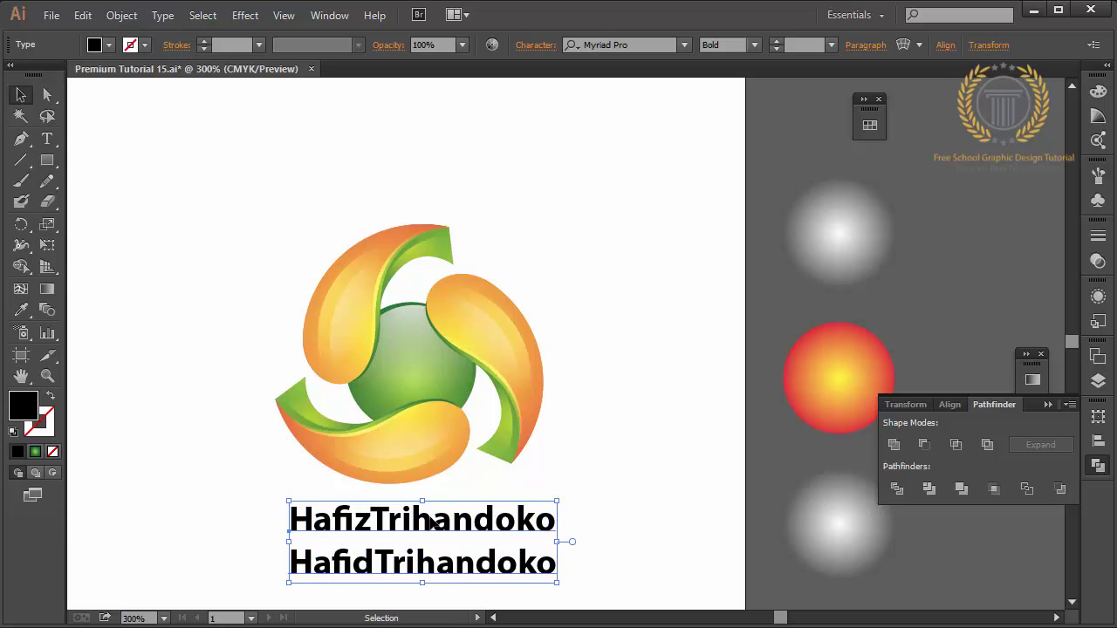
pyautogui.click(691, 509)
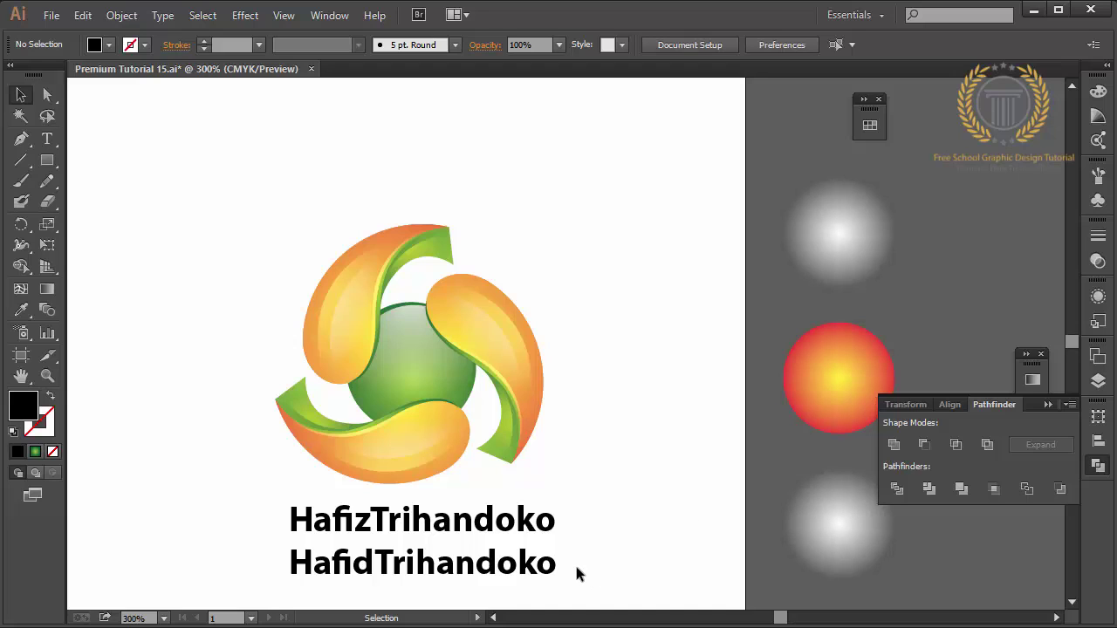
# Move the logo and name text together up and left, then select the first name line.
pyautogui.moveTo(576, 572); pyautogui.dragTo(319, 264)
pyautogui.moveTo(434, 408); pyautogui.dragTo(416, 345)
pyautogui.click(563, 466)
pyautogui.press('t')
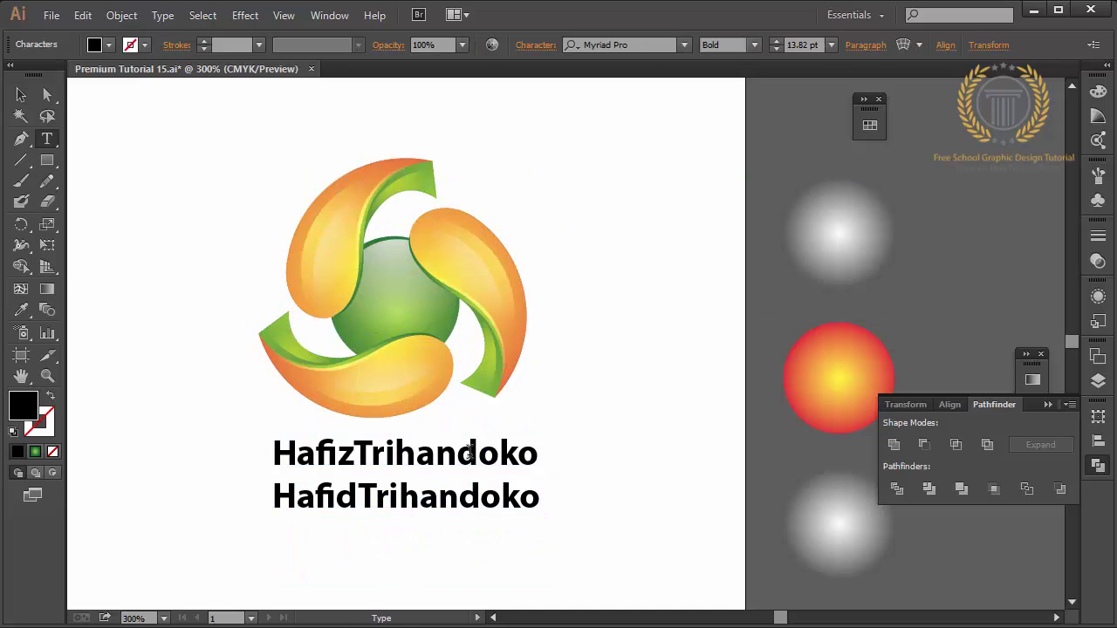
pyautogui.moveTo(272, 453); pyautogui.dragTo(541, 454)
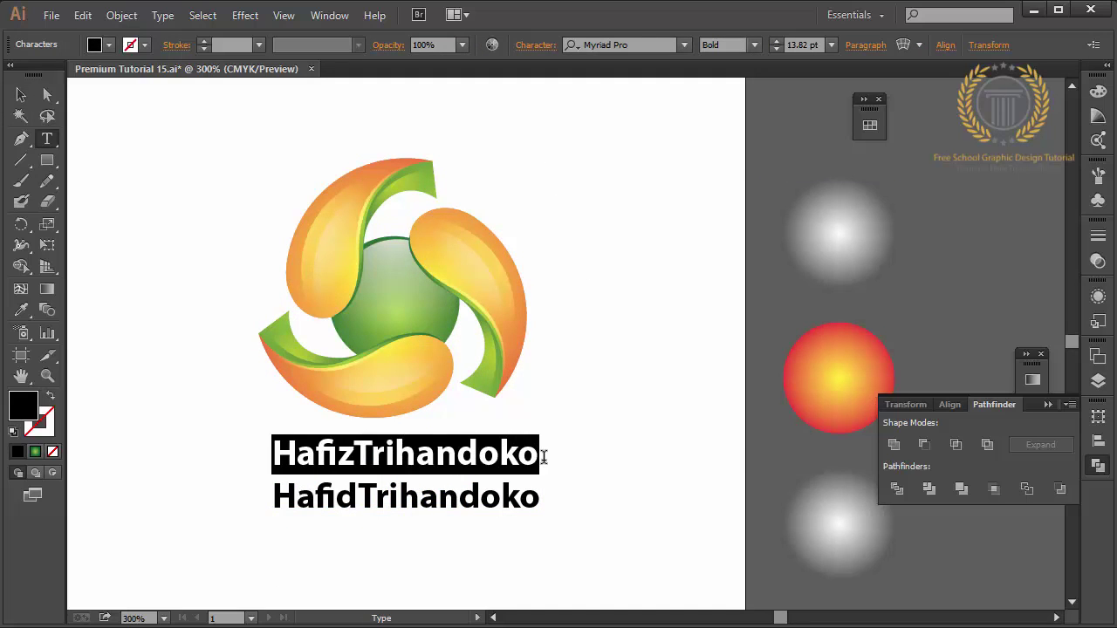
# Fill the first name line with a bright, saturated green from the Color Picker.
pyautogui.doubleClick(26, 408)
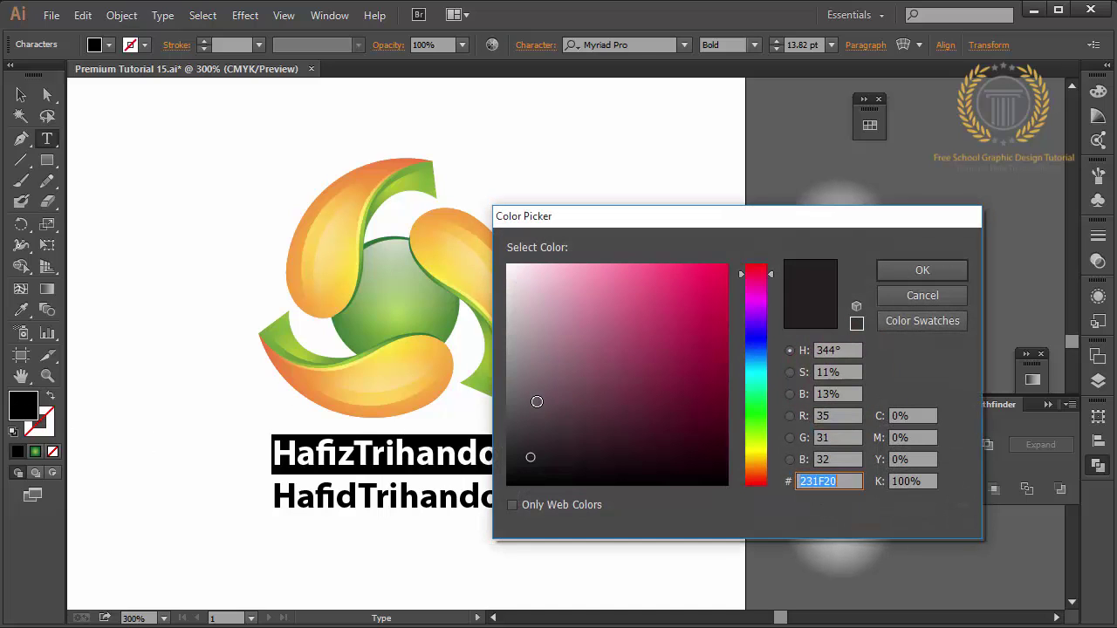
pyautogui.click(750, 427)
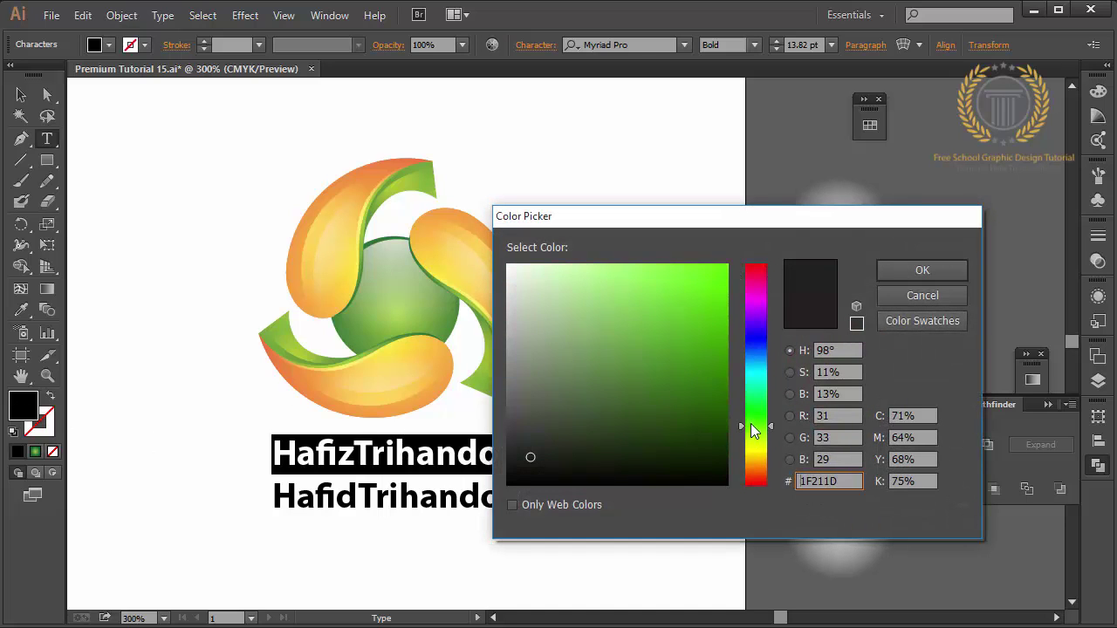
pyautogui.click(695, 340)
pyautogui.moveTo(696, 340); pyautogui.dragTo(746, 357)
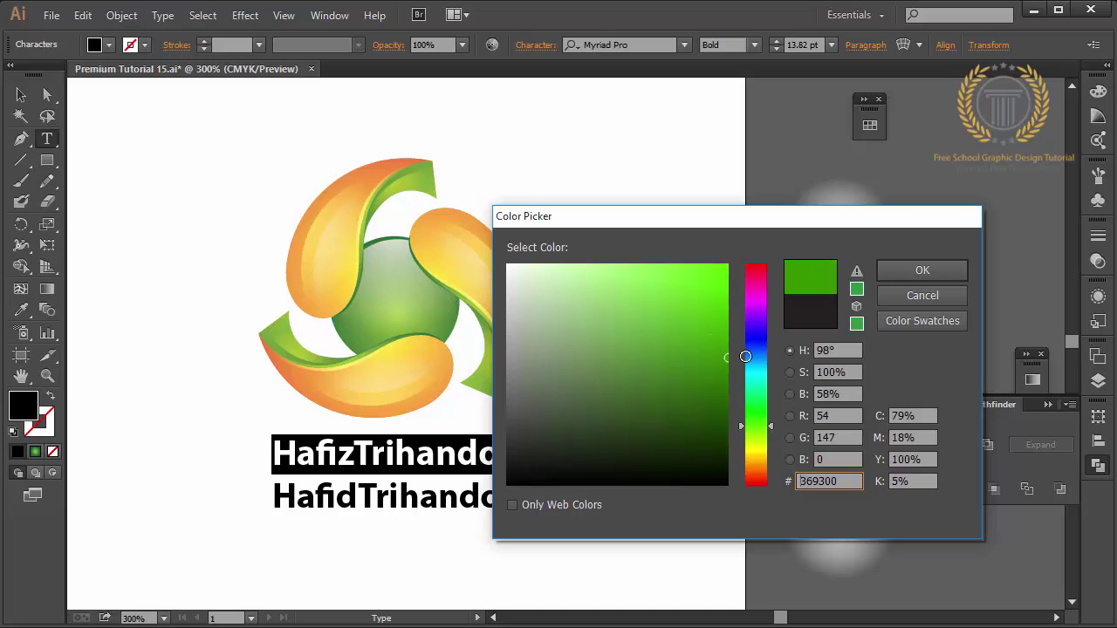
pyautogui.click(771, 429)
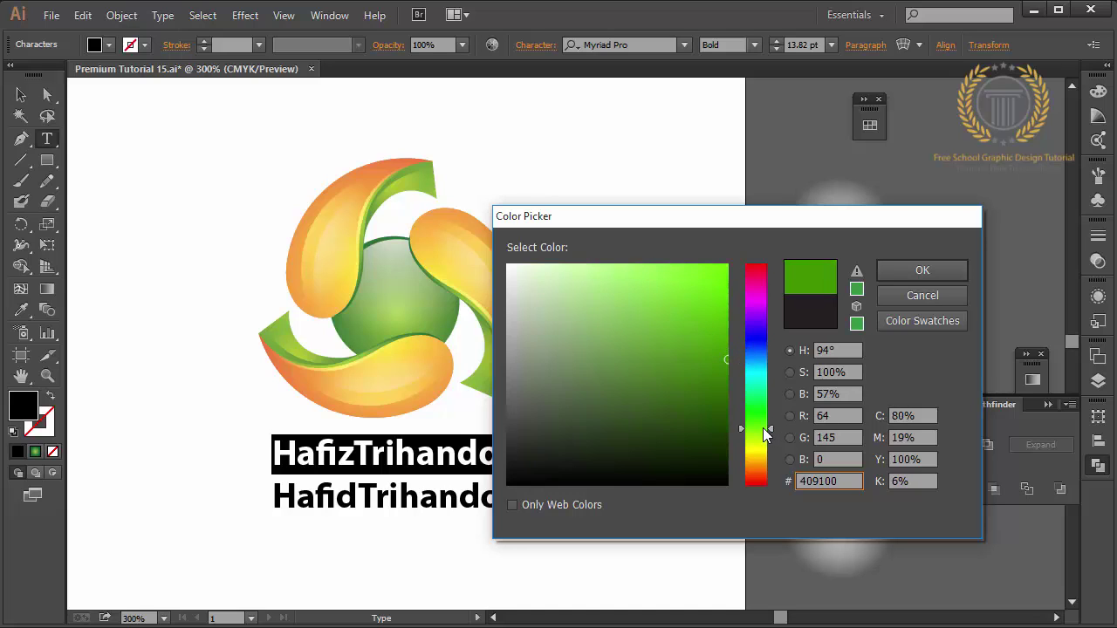
pyautogui.click(901, 270)
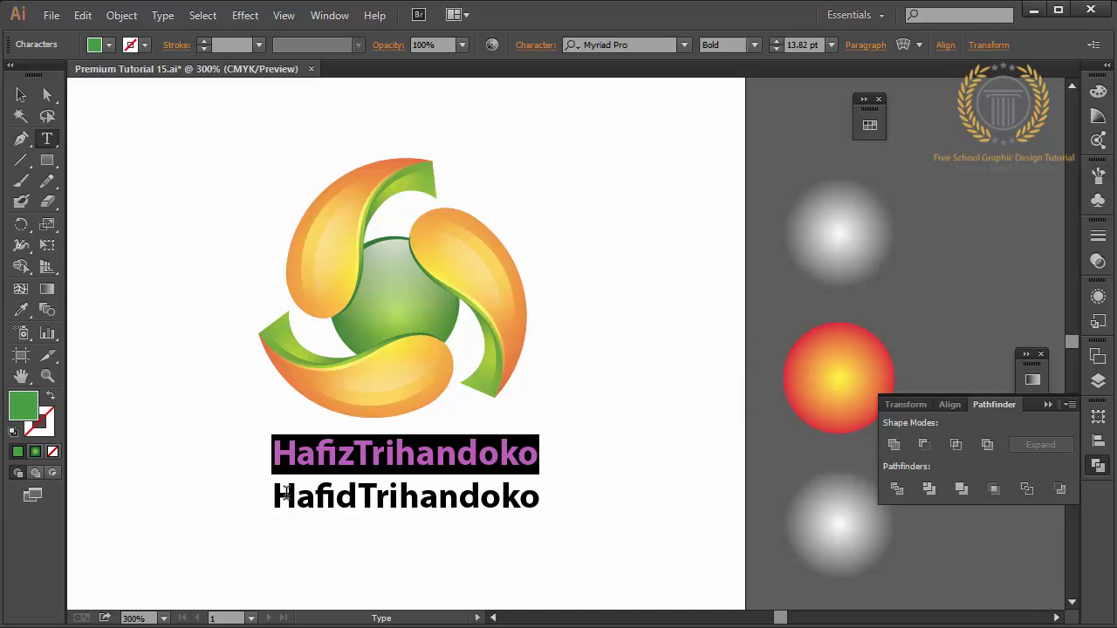
pyautogui.moveTo(297, 498); pyautogui.dragTo(420, 502)
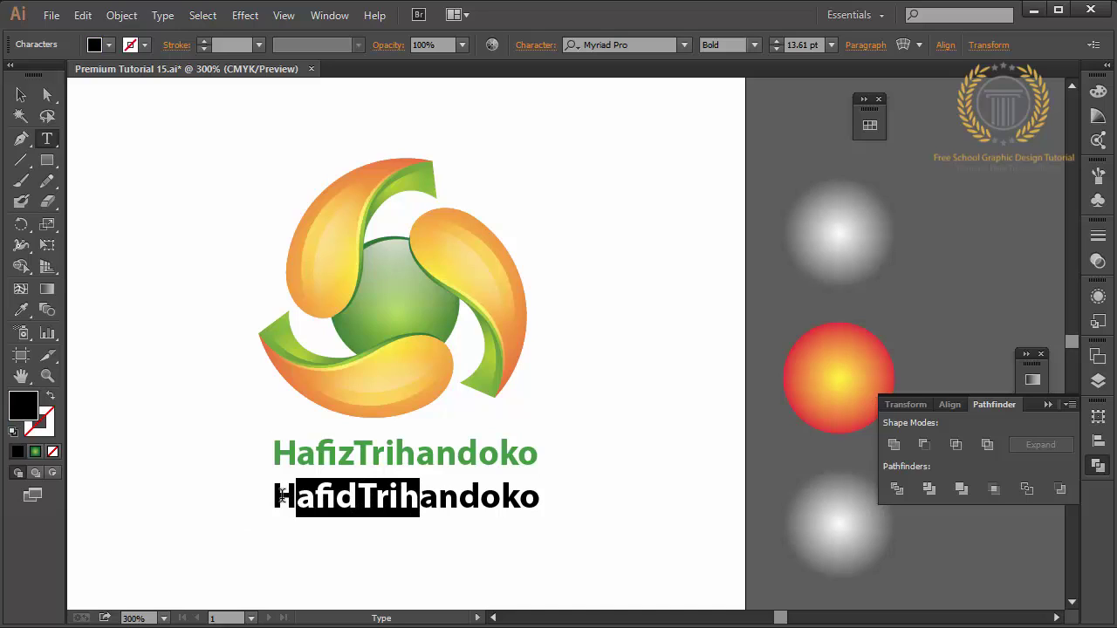
# Select the whole second name line and fill it with gold D39200.
pyautogui.moveTo(296, 499); pyautogui.dragTo(440, 504)
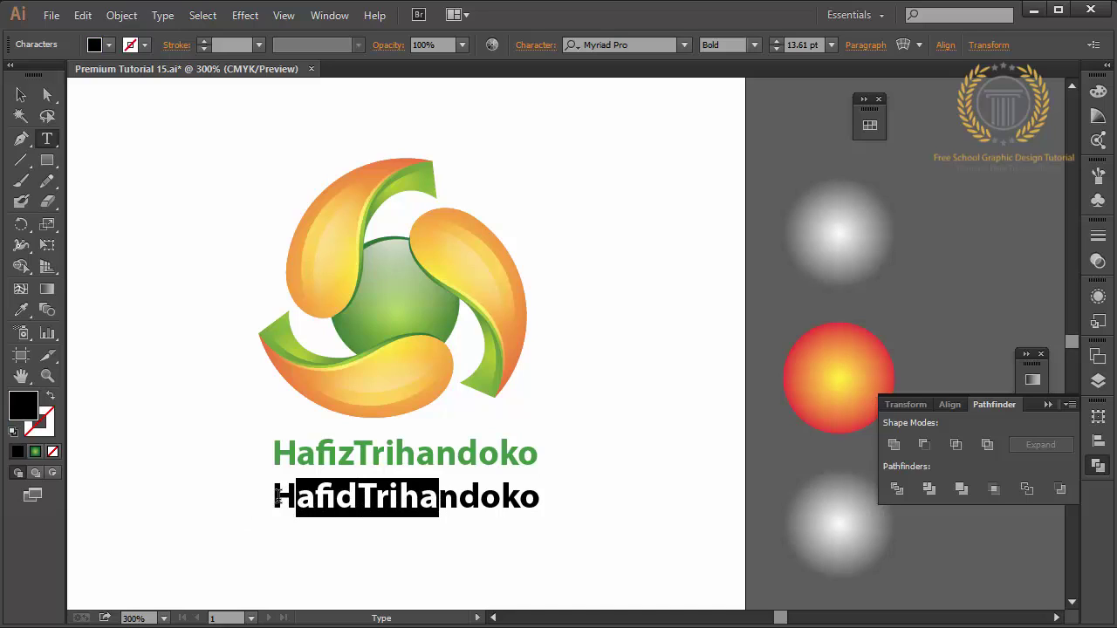
pyautogui.moveTo(277, 496); pyautogui.dragTo(551, 506)
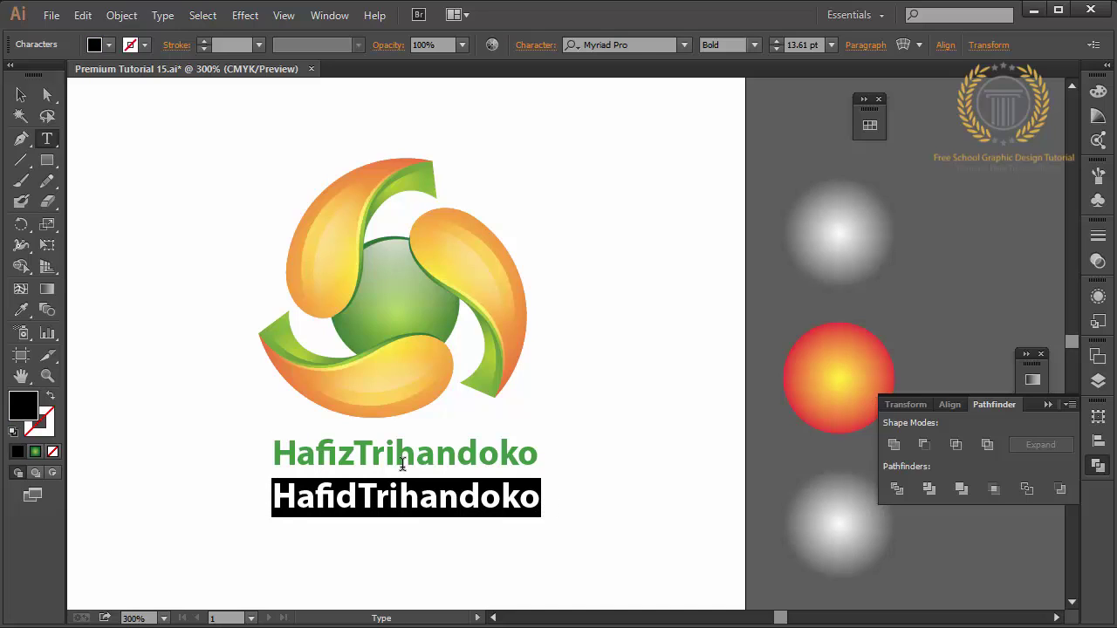
pyautogui.doubleClick(27, 415)
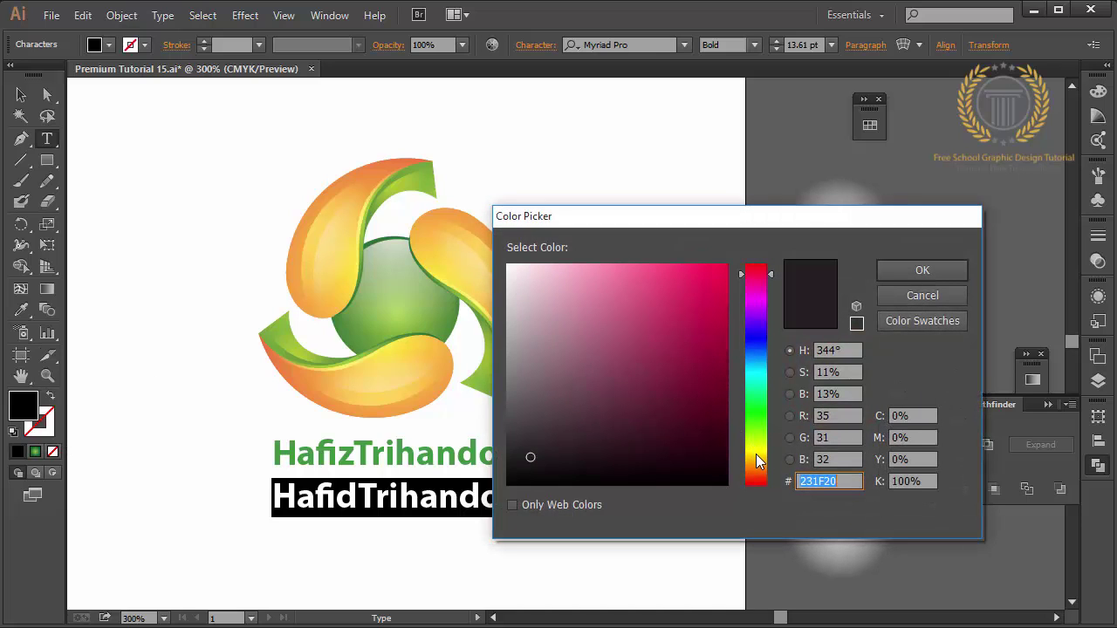
pyautogui.click(756, 460)
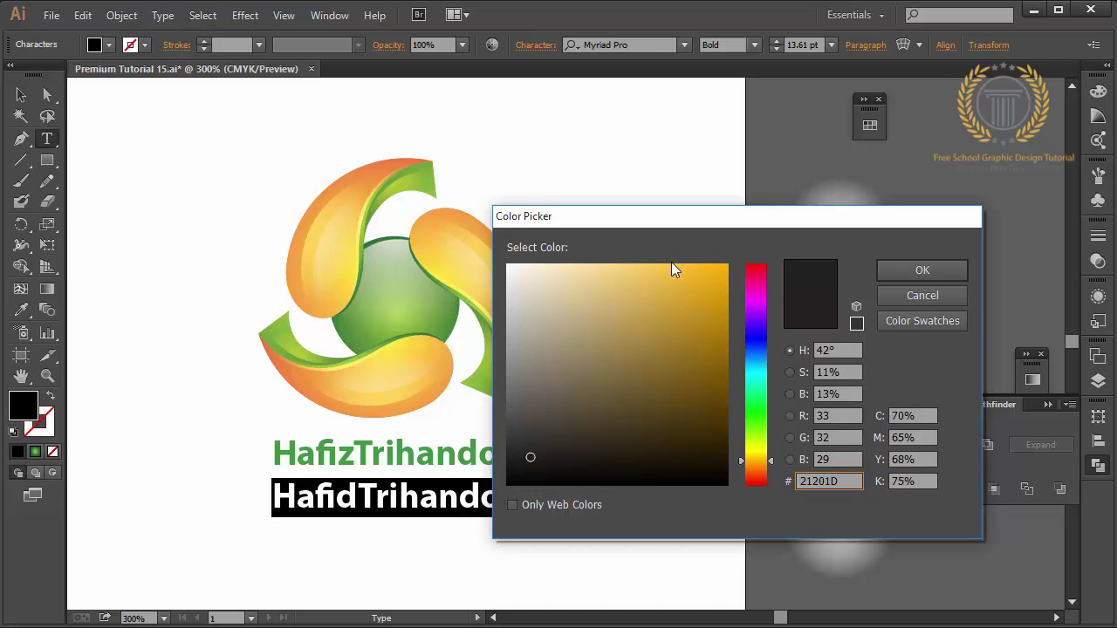
pyautogui.moveTo(699, 297); pyautogui.dragTo(754, 299)
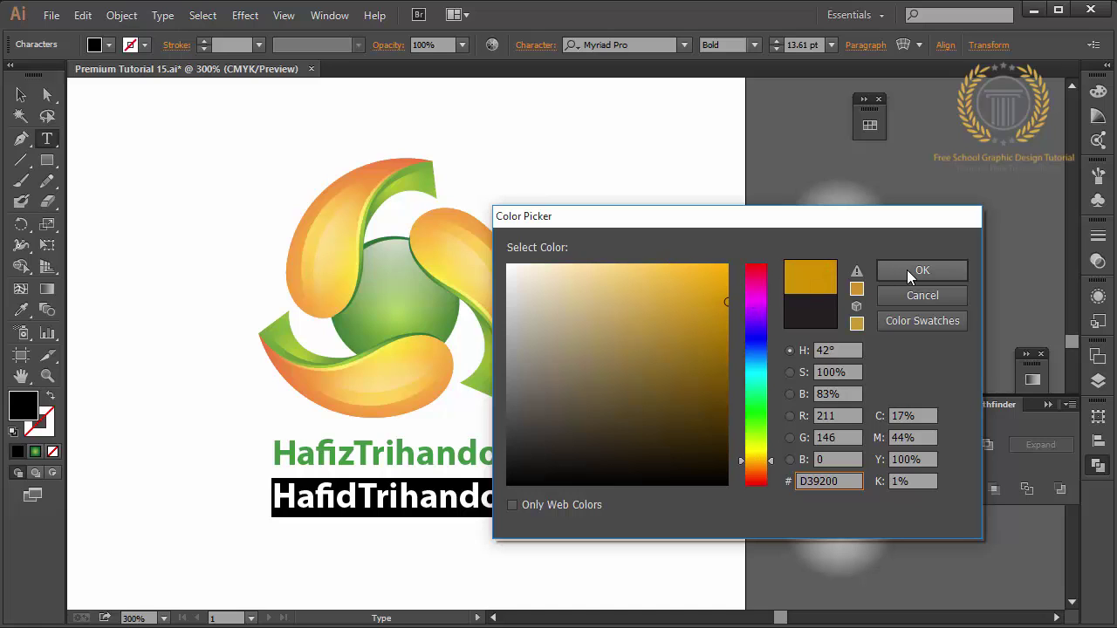
pyautogui.click(907, 270)
pyautogui.click(21, 95)
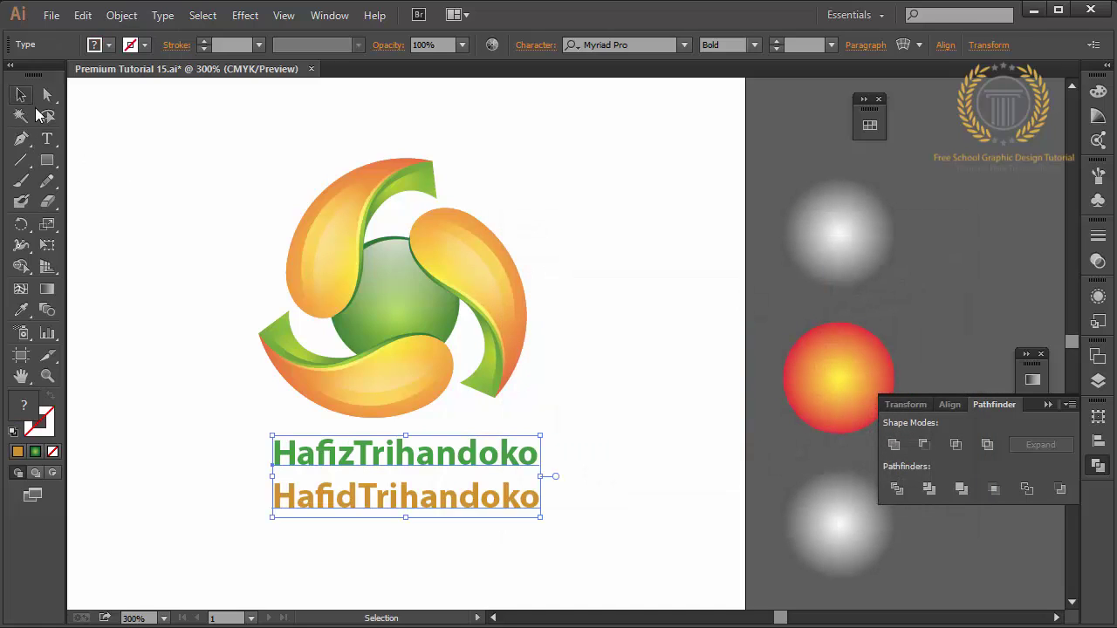
# Apply Horizontal Align Center to the swirl logo and both name lines together.
pyautogui.click(139, 179)
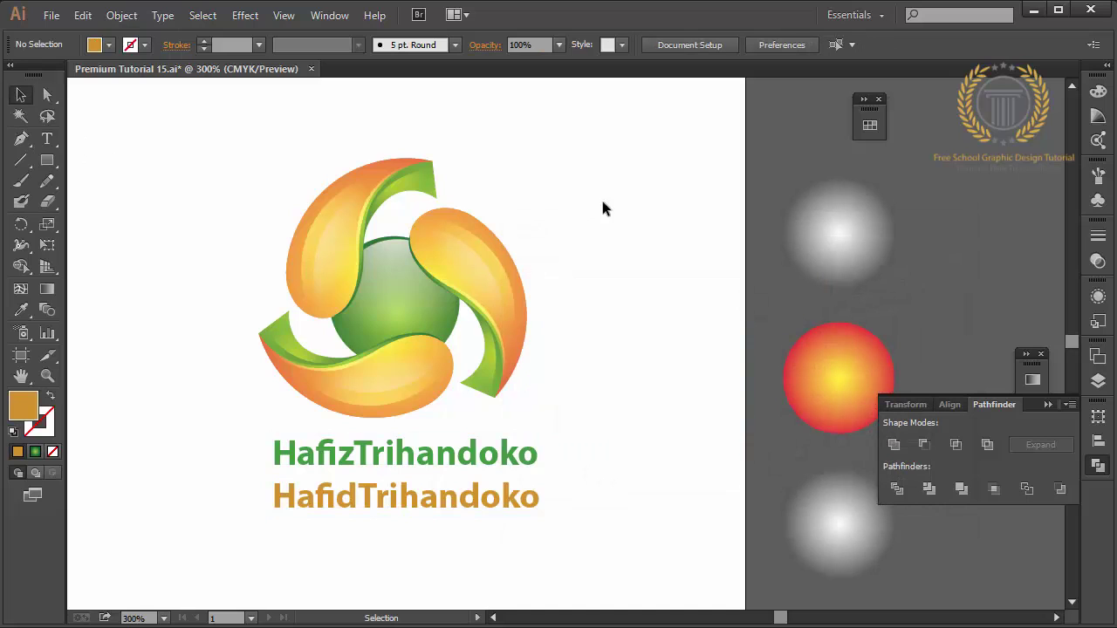
pyautogui.moveTo(621, 193); pyautogui.dragTo(161, 555)
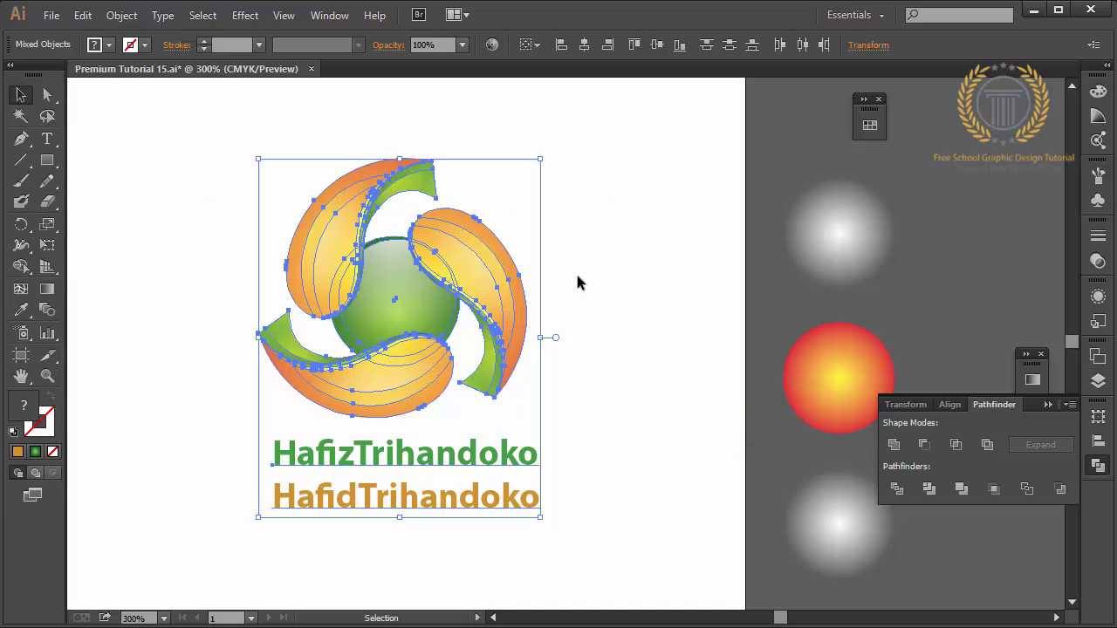
pyautogui.click(583, 47)
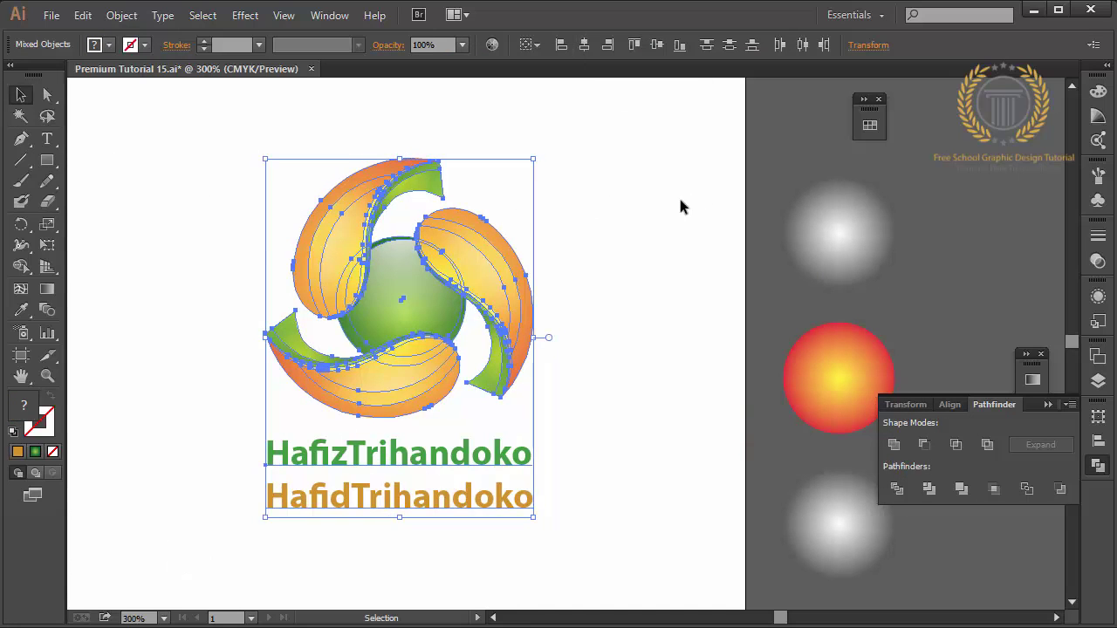
pyautogui.click(660, 214)
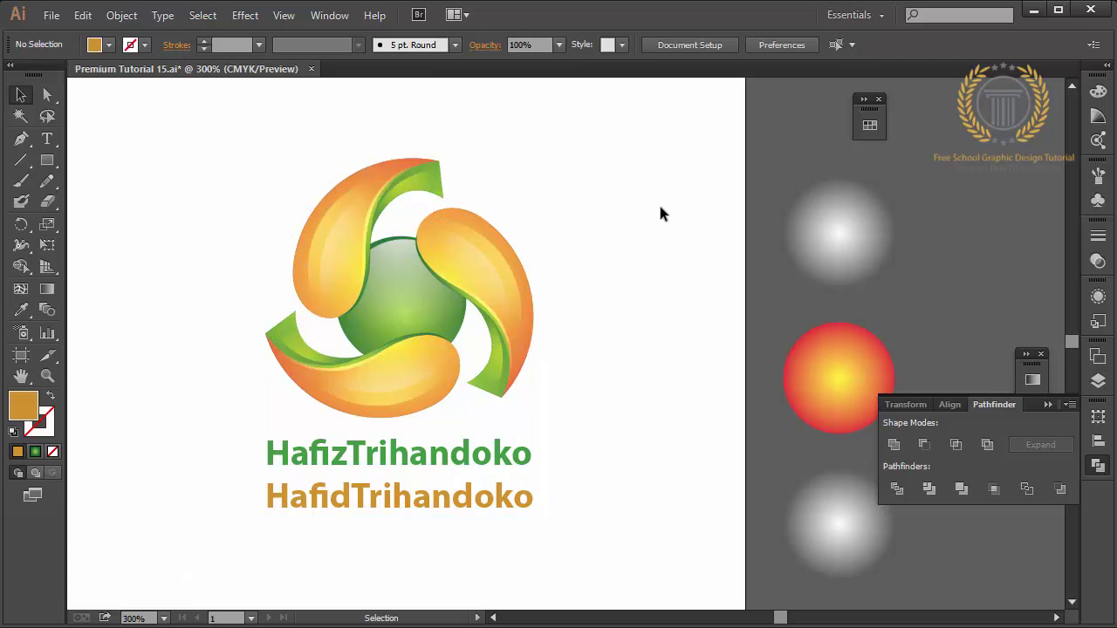